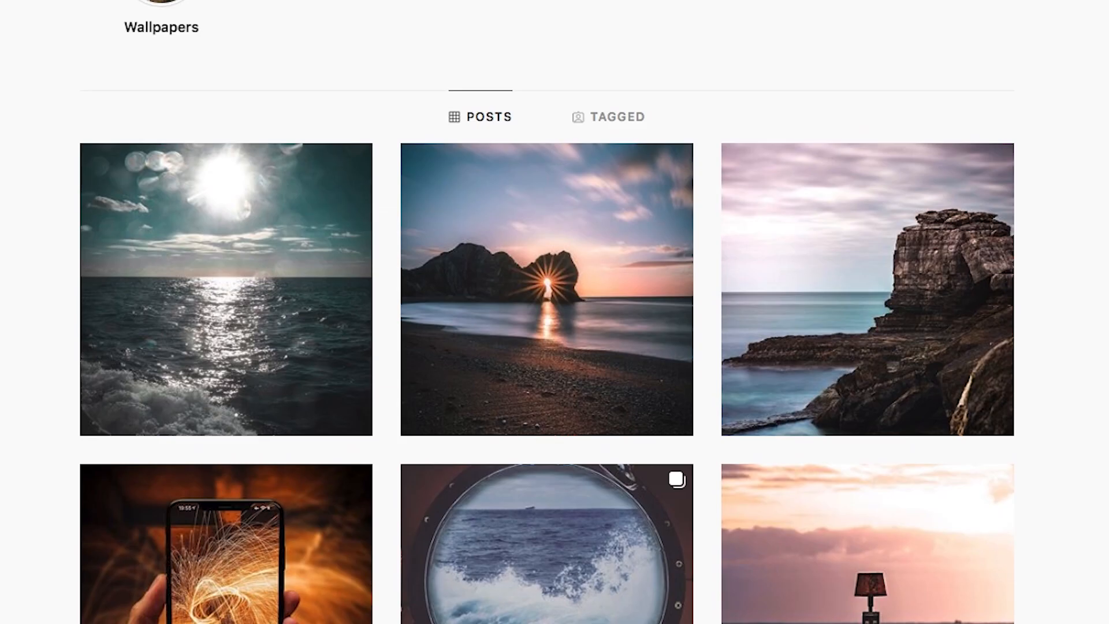
{"action": "scroll", "coordinate": [554, 312], "scroll_direction": "down", "scroll_amount": 1}
{"action": "scroll", "coordinate": [555, 312], "scroll_direction": "down", "scroll_amount": 3}
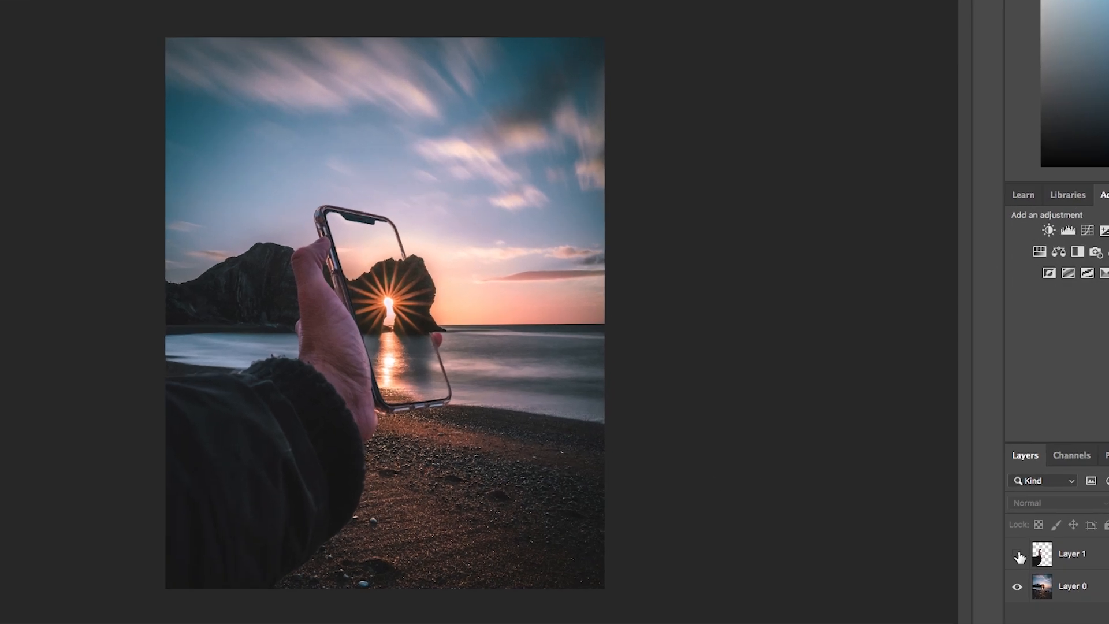
Toggle the hand-and-phone layer's visibility to compare the finished composite with the plain beach photo
{"action": "left_click", "coordinate": [1019, 556]}
{"action": "left_click", "coordinate": [1018, 555]}
{"action": "left_click", "coordinate": [1019, 555]}
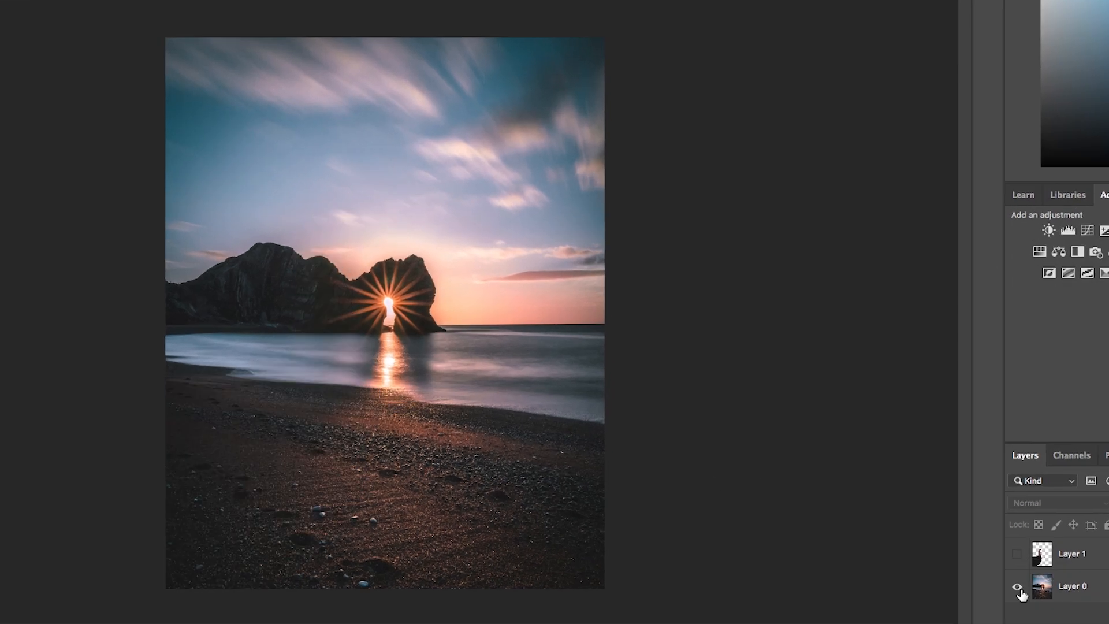
{"action": "left_click", "coordinate": [1018, 556]}
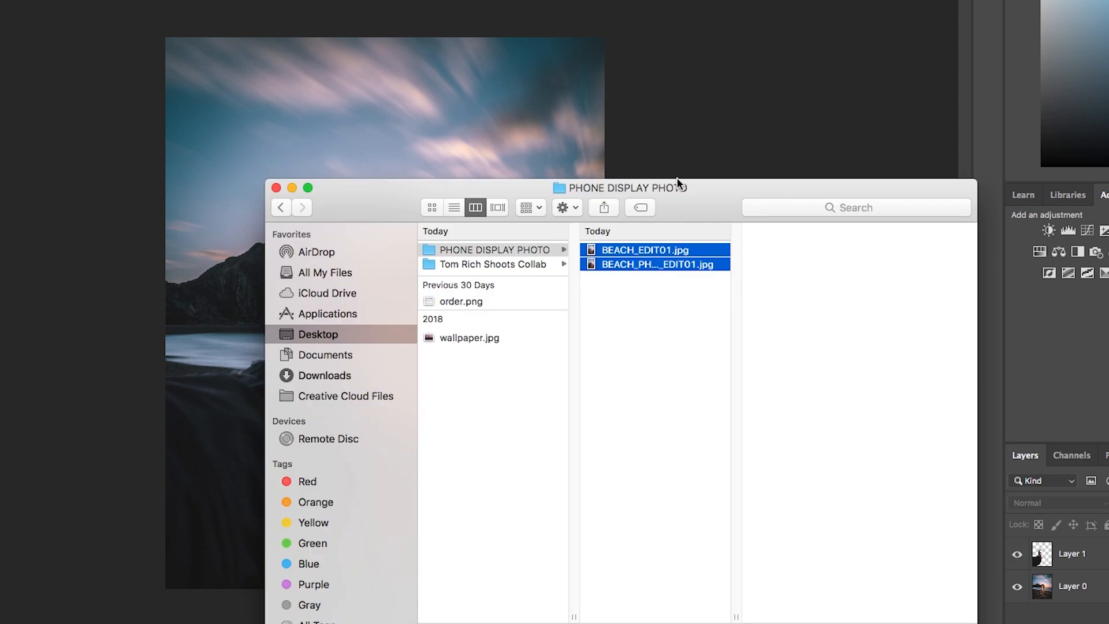
Open BEACH_EDIT01.jpg and BEACH_PHONE_EDIT01.jpg from the PHONE DISPLAY PHOTO folder together in Adobe Photoshop CC 2019
{"action": "left_click_drag", "start_coordinate": [677, 180], "coordinate": [564, 153]}
{"action": "left_click", "coordinate": [570, 223]}
{"action": "left_click", "coordinate": [564, 237], "text": "shift"}
{"action": "right_click", "coordinate": [588, 232]}
{"action": "mouse_move", "coordinate": [634, 283]}
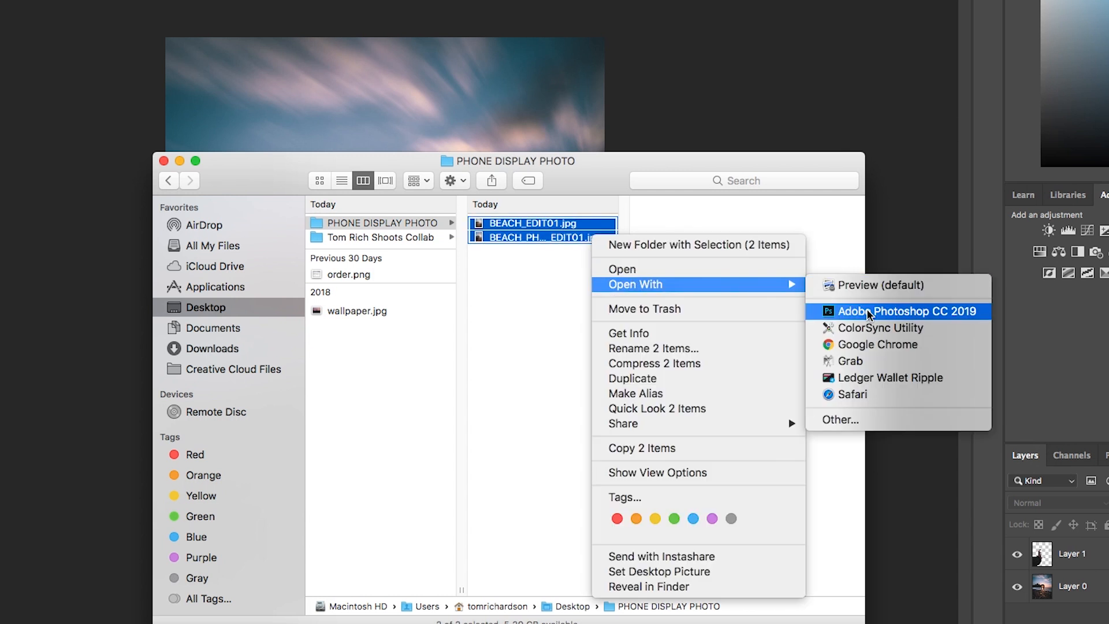
{"action": "left_click", "coordinate": [892, 309]}
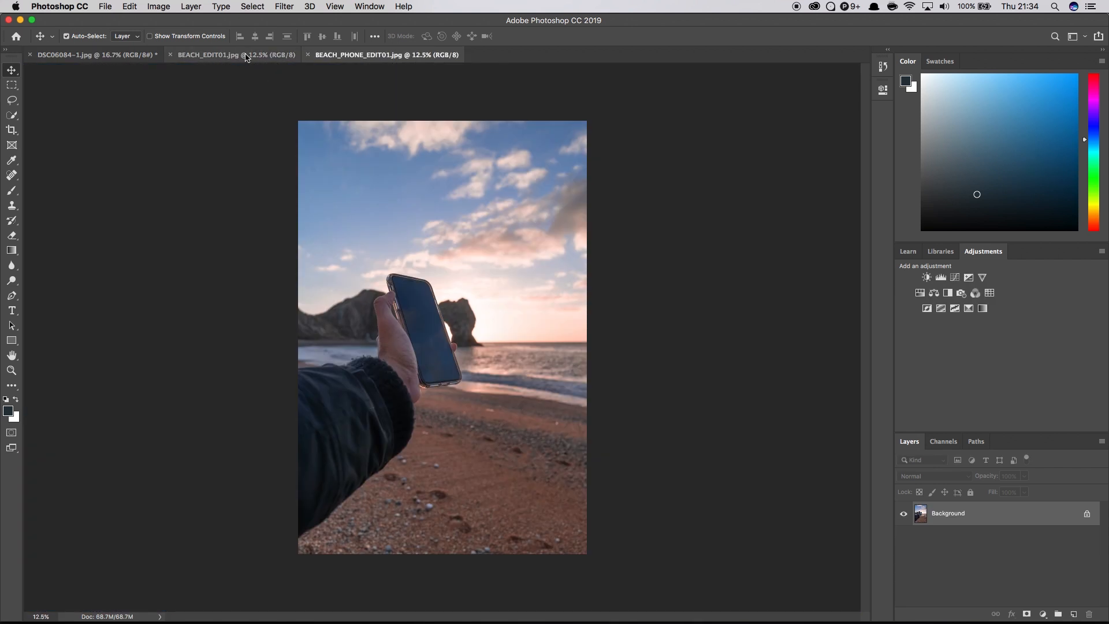
Copy the phone photo into the BEACH_EDIT01.jpg document as a new layer aligned to cover the whole beach photo
{"action": "left_click", "coordinate": [246, 55]}
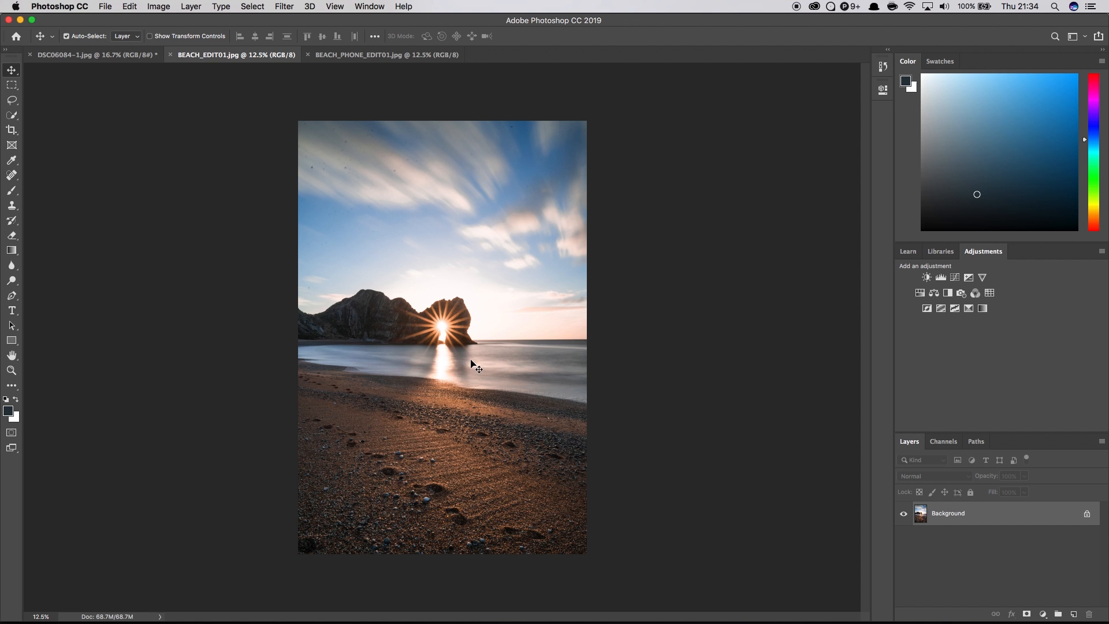
{"action": "left_click", "coordinate": [391, 55]}
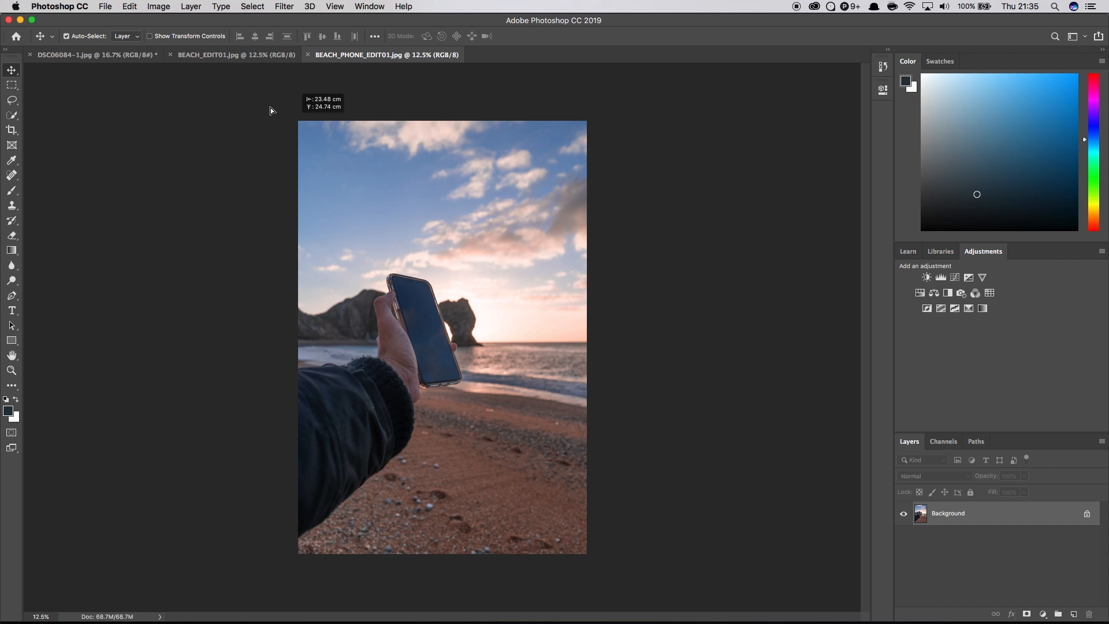
{"action": "left_click", "coordinate": [256, 58]}
{"action": "left_click_drag", "start_coordinate": [392, 247], "coordinate": [486, 336]}
{"action": "left_click_drag", "start_coordinate": [442, 263], "coordinate": [442, 255]}
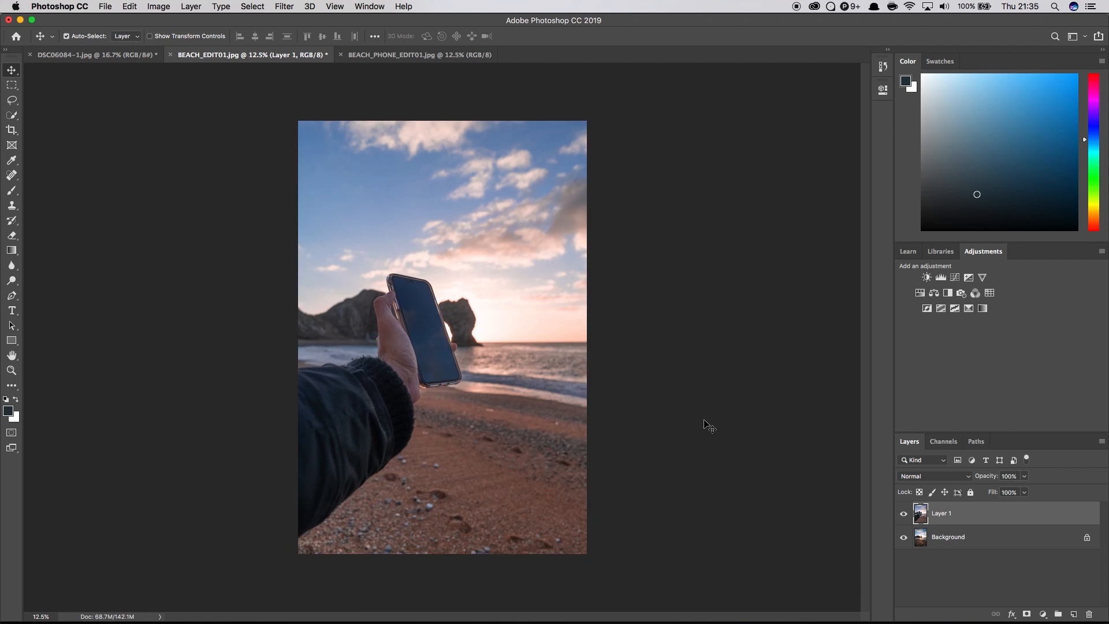
Check the beach photo beneath the phone photo and convert the locked Background into a regular layer named Layer 0
{"action": "left_click", "coordinate": [904, 514]}
{"action": "left_click", "coordinate": [904, 514]}
{"action": "right_click", "coordinate": [952, 540]}
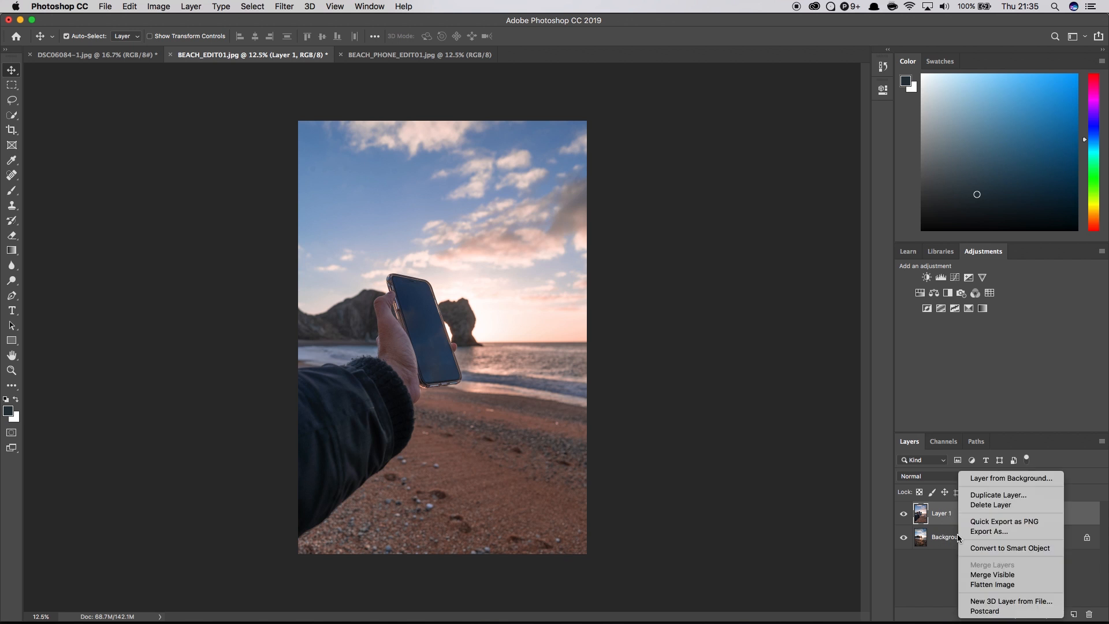
{"action": "left_click", "coordinate": [1006, 478]}
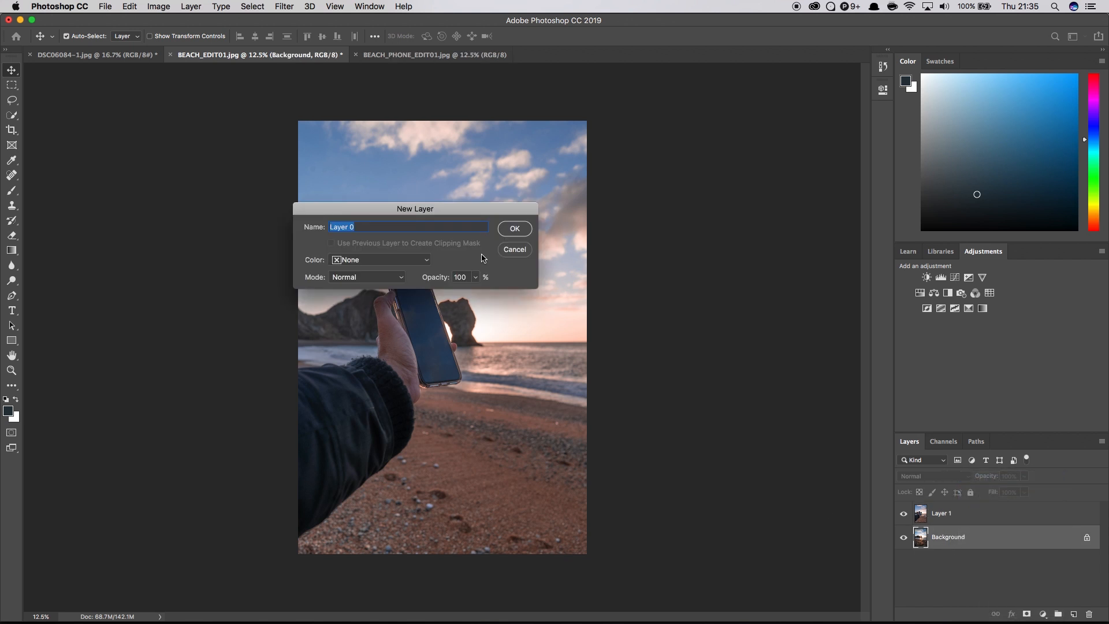
{"action": "key", "text": "Return"}
{"action": "right_click", "coordinate": [934, 527]}
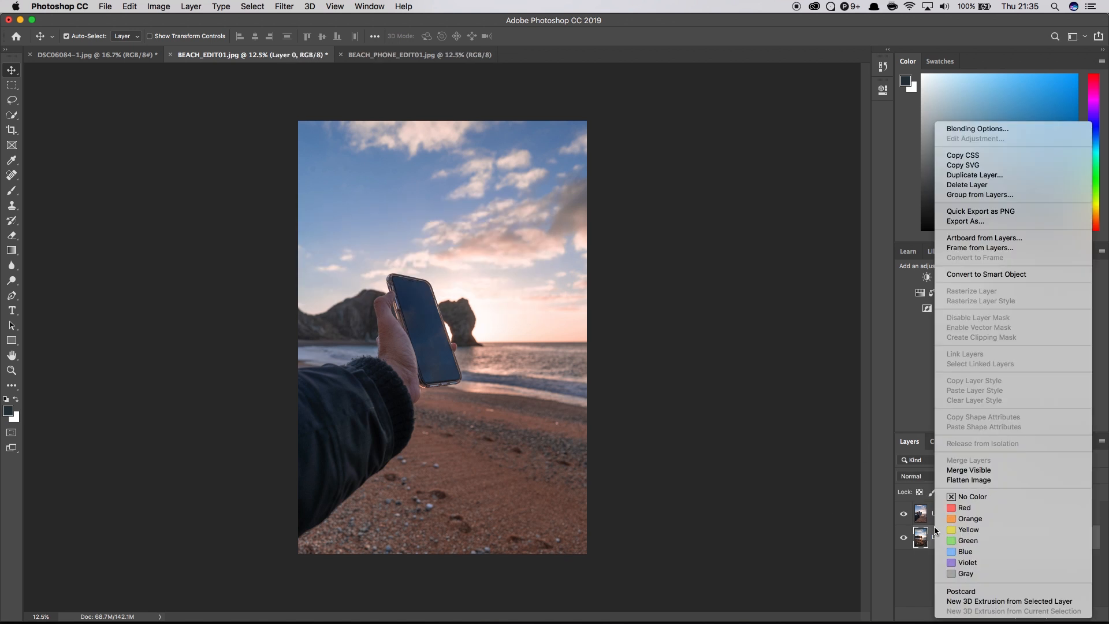
{"action": "left_click", "coordinate": [914, 575]}
Make the phone photo layer active and set the Quick Selection tool's brush size to 34 px
{"action": "left_click_drag", "start_coordinate": [430, 313], "coordinate": [431, 312]}
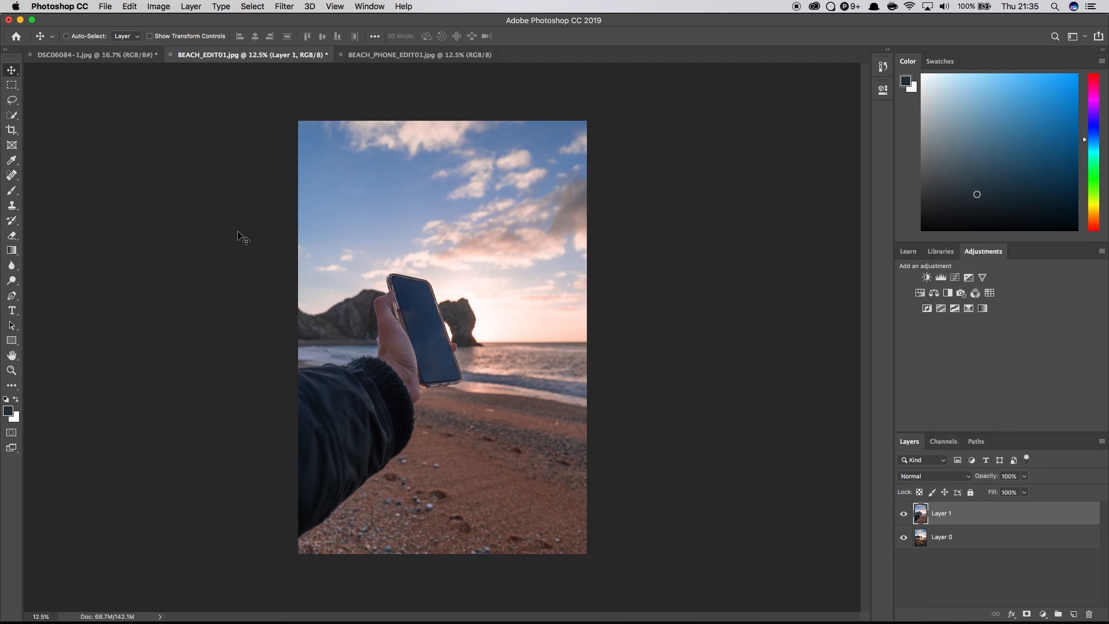
{"action": "key", "text": "super+equal"}
{"action": "left_click_drag", "start_coordinate": [385, 305], "coordinate": [386, 266]}
{"action": "key", "text": "super+minus"}
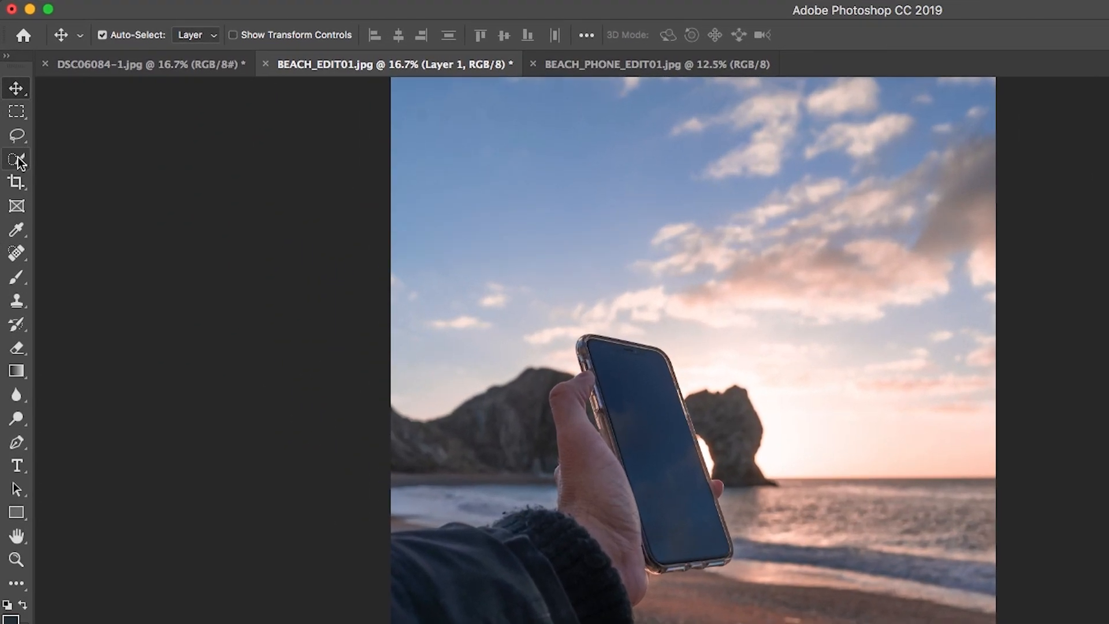
{"action": "key", "text": "w"}
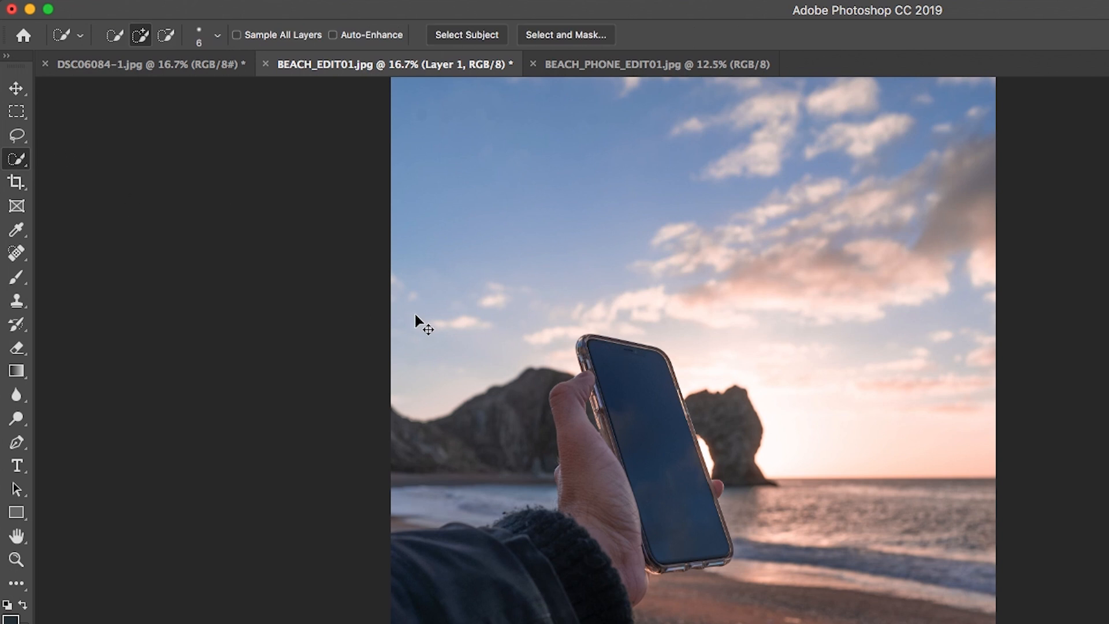
{"action": "key", "text": "super+equal"}
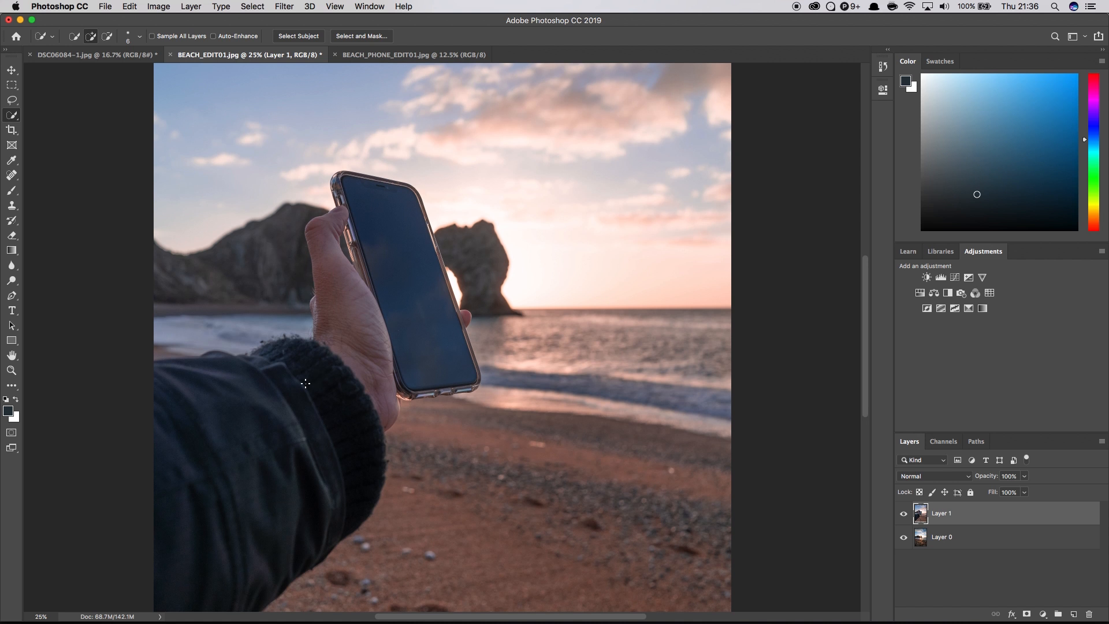
{"action": "left_click", "coordinate": [140, 37]}
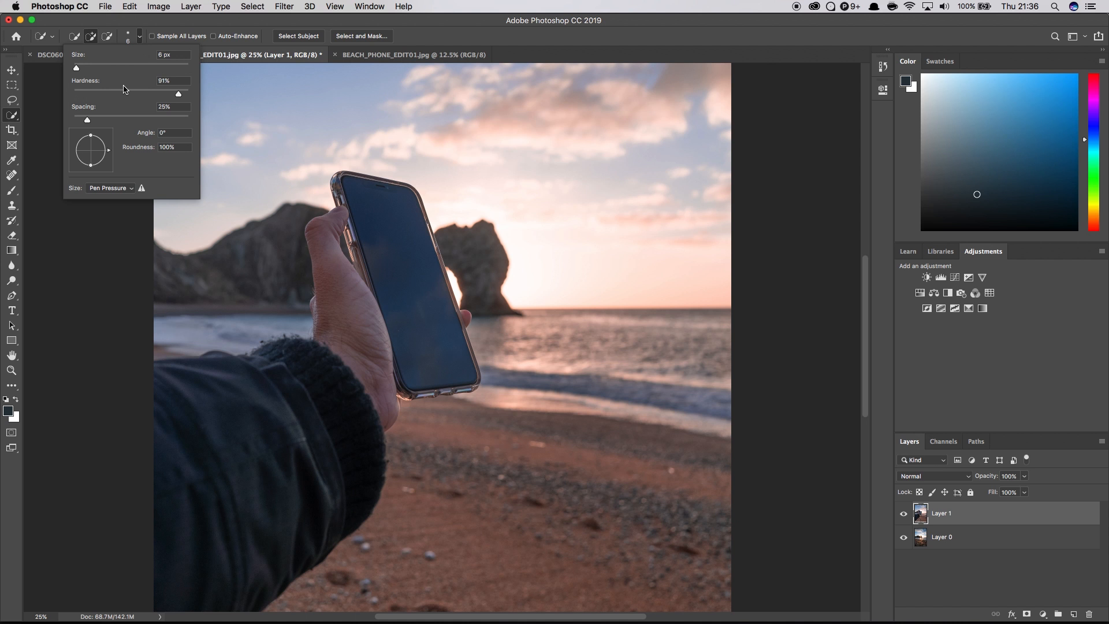
{"action": "left_click_drag", "start_coordinate": [86, 69], "coordinate": [94, 70]}
{"action": "left_click", "coordinate": [139, 38]}
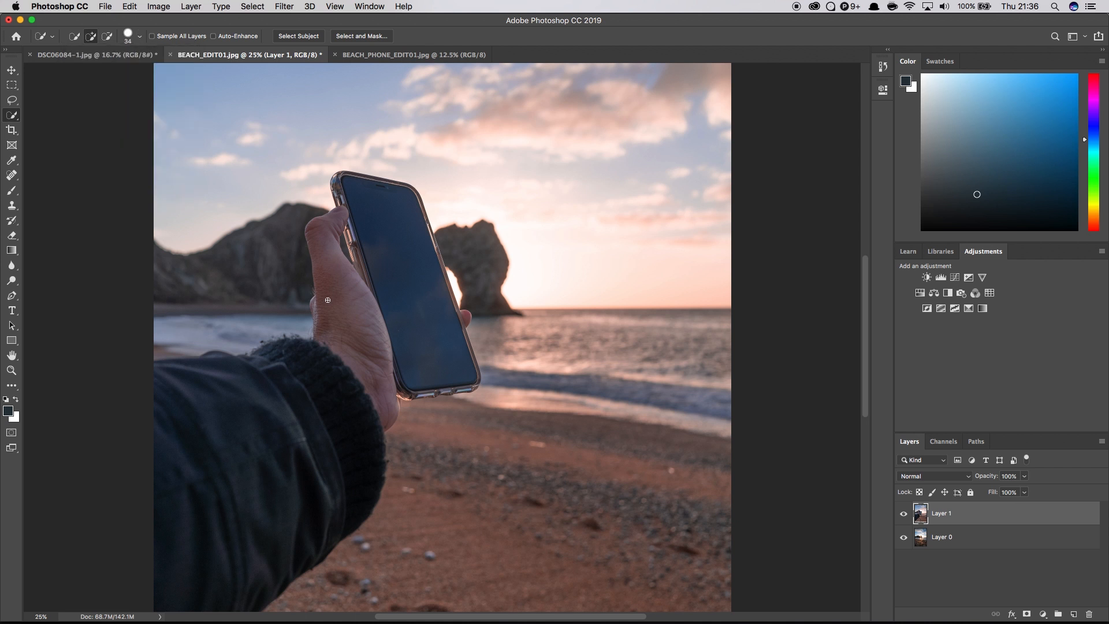
Select the jacket sleeve, the hand and the whole phone on Layer 1 with the Quick Selection tool
{"action": "left_click_drag", "start_coordinate": [268, 405], "coordinate": [271, 415]}
{"action": "key", "text": "alt"}
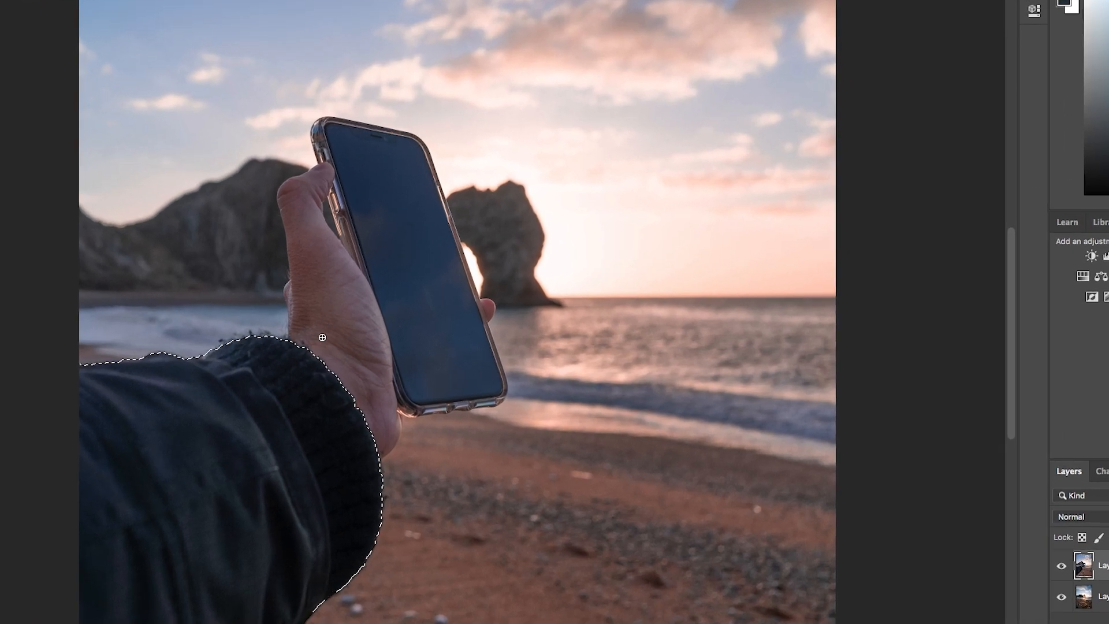
{"action": "left_click", "coordinate": [342, 340]}
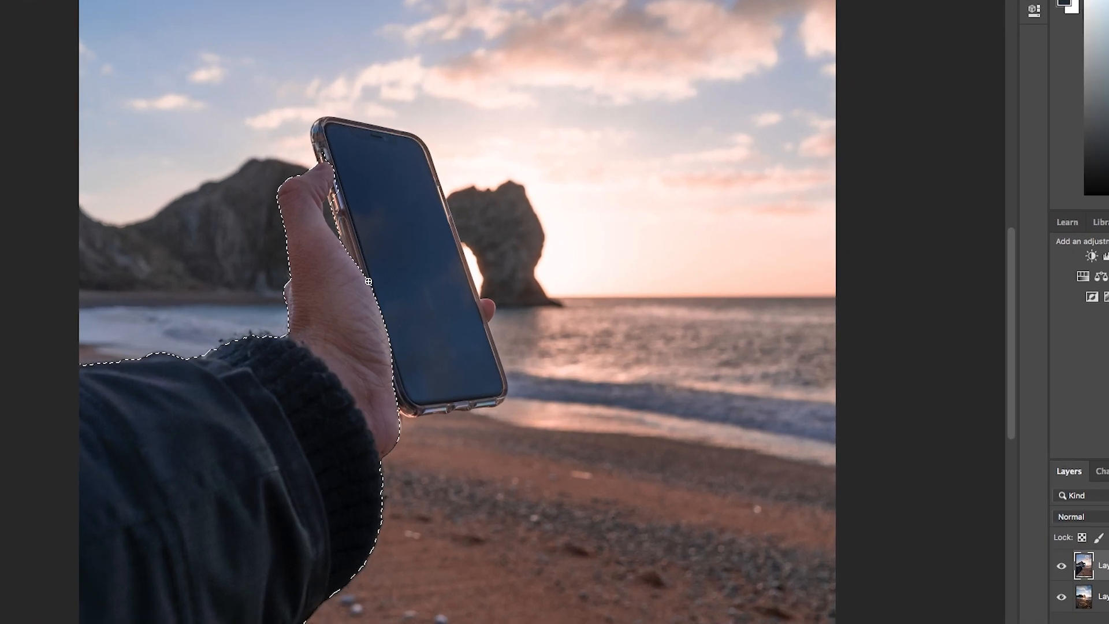
{"action": "left_click_drag", "start_coordinate": [396, 252], "coordinate": [411, 263]}
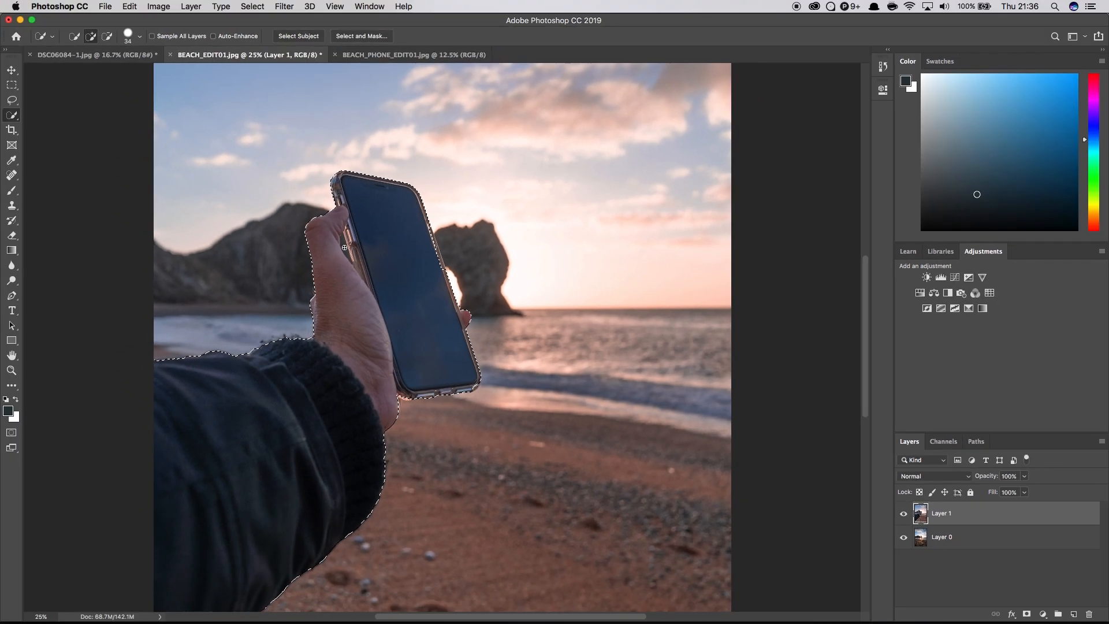
Refine the selection along the phone case and fingers, subtracting the background gap between the thumb and the phone
{"action": "key", "text": "alt"}
{"action": "scroll", "coordinate": [402, 396], "scroll_direction": "down", "scroll_amount": 1}
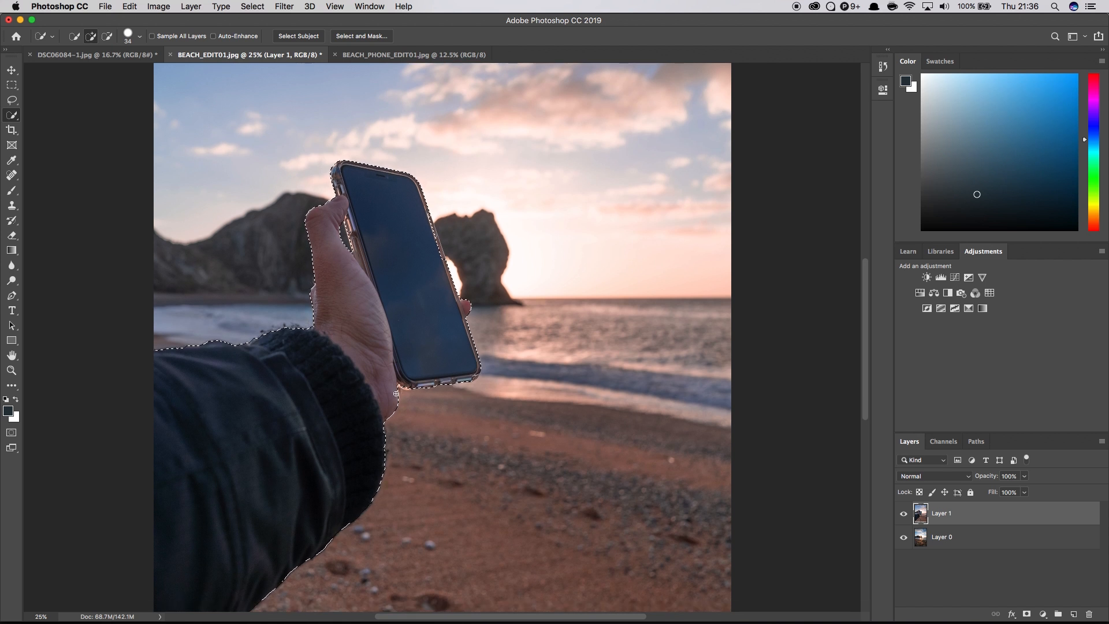
{"action": "scroll", "coordinate": [402, 396], "scroll_direction": "down", "scroll_amount": 3}
{"action": "scroll", "coordinate": [402, 396], "scroll_direction": "up", "scroll_amount": 2}
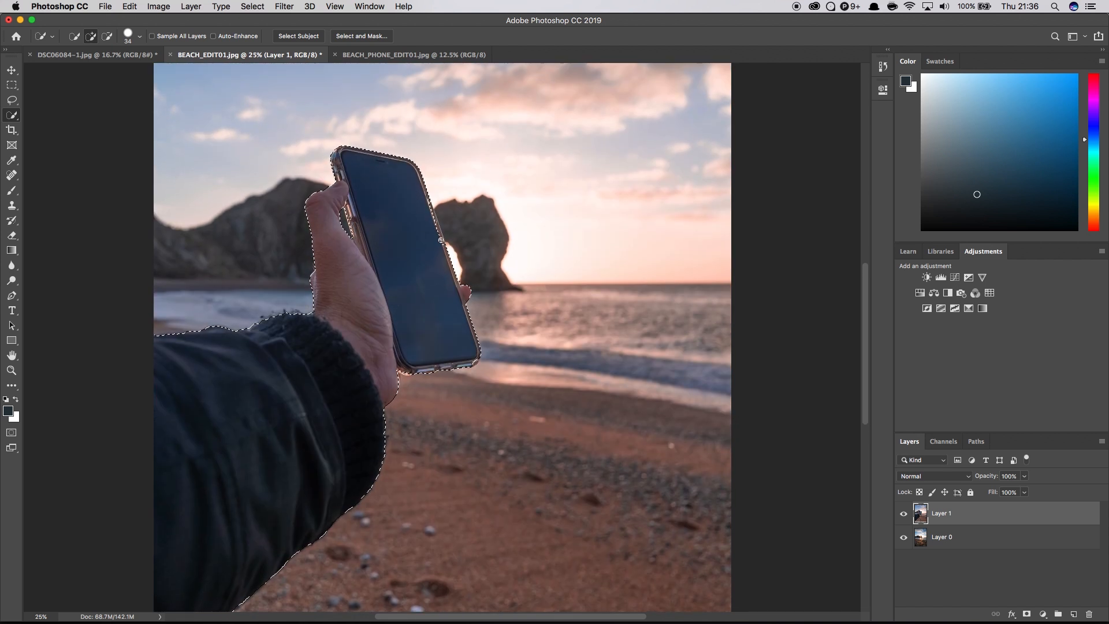
{"action": "key", "text": "super+plus"}
{"action": "scroll", "coordinate": [436, 223], "scroll_direction": "up", "scroll_amount": 3}
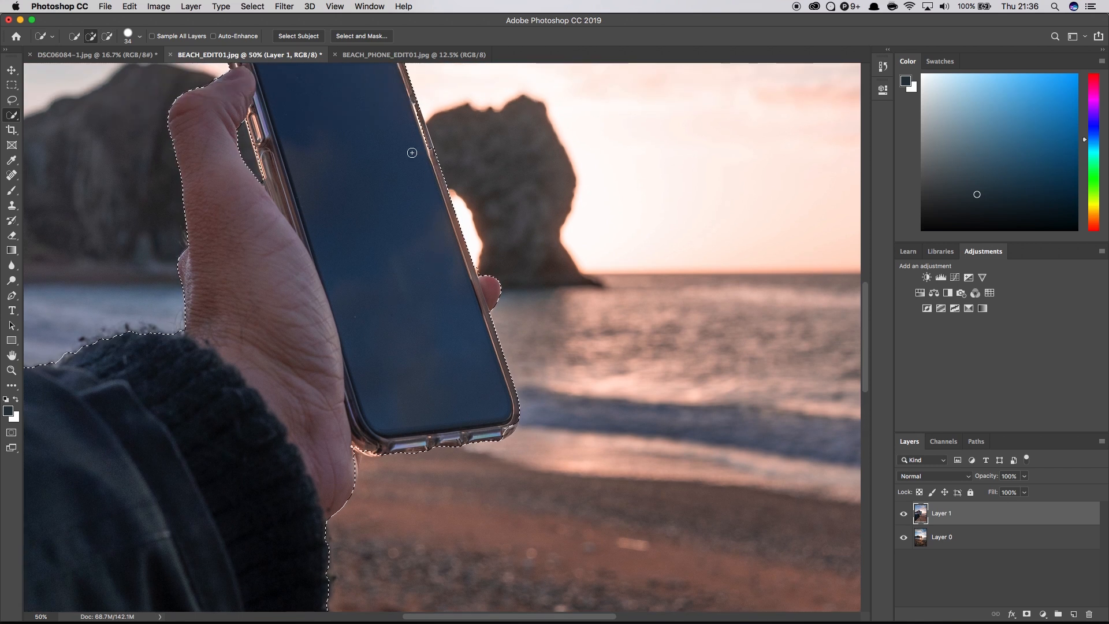
{"action": "scroll", "coordinate": [468, 231], "scroll_direction": "up", "scroll_amount": 1}
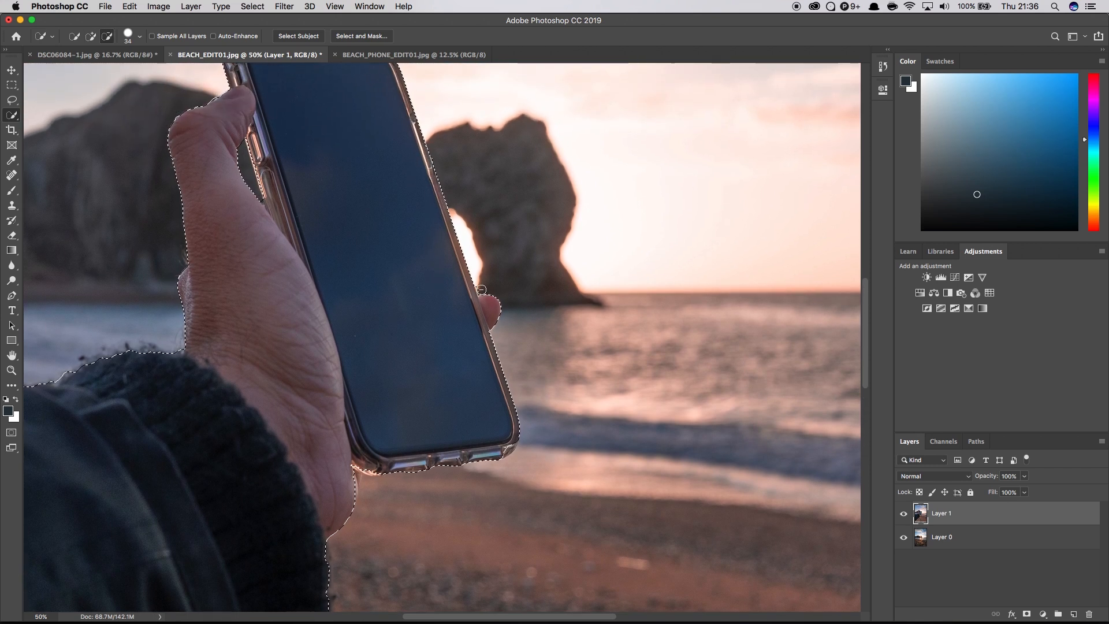
{"action": "scroll", "coordinate": [501, 273], "scroll_direction": "down", "scroll_amount": 1}
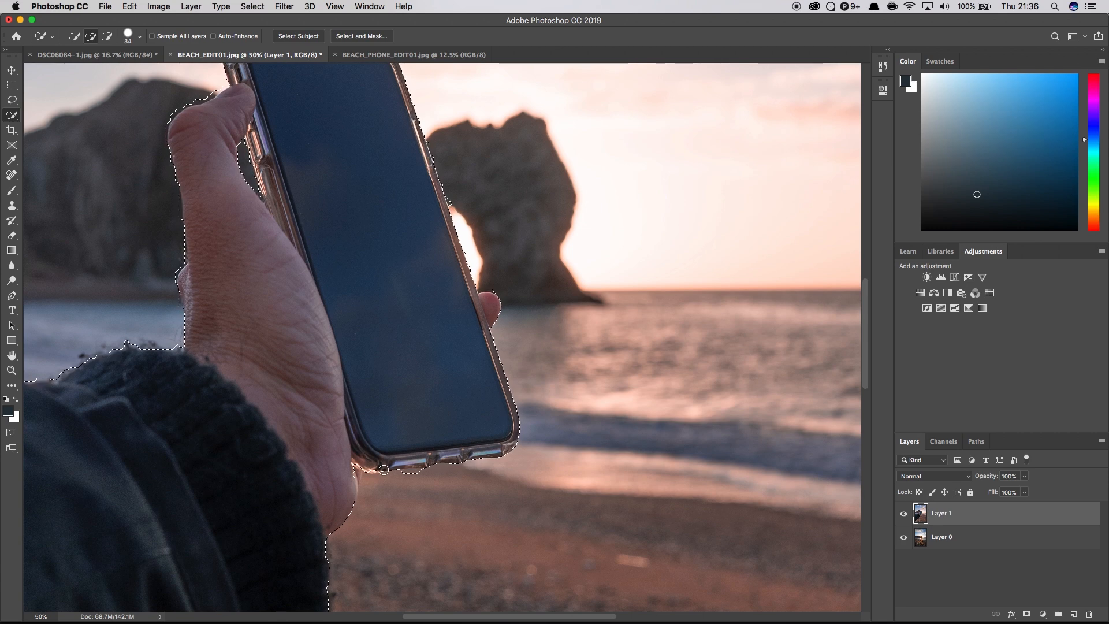
{"action": "scroll", "coordinate": [371, 368], "scroll_direction": "down", "scroll_amount": 10}
{"action": "key", "text": "super+h"}
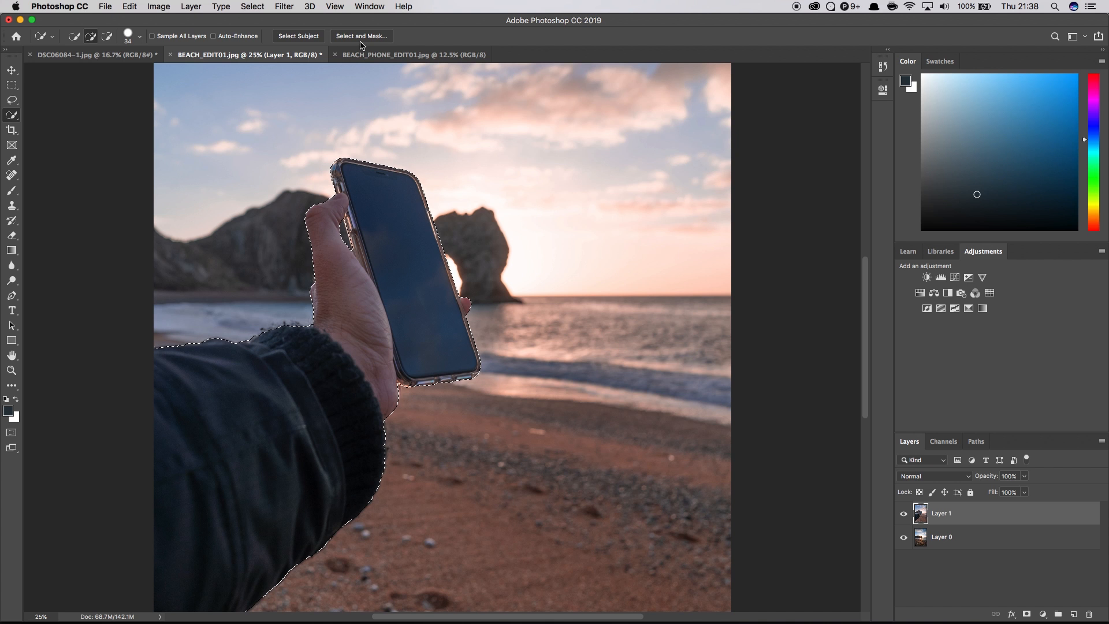
Invert the selection, delete the background around the hand and phone from Layer 1, and deselect
{"action": "left_click", "coordinate": [284, 6]}
{"action": "mouse_move", "coordinate": [264, 7]}
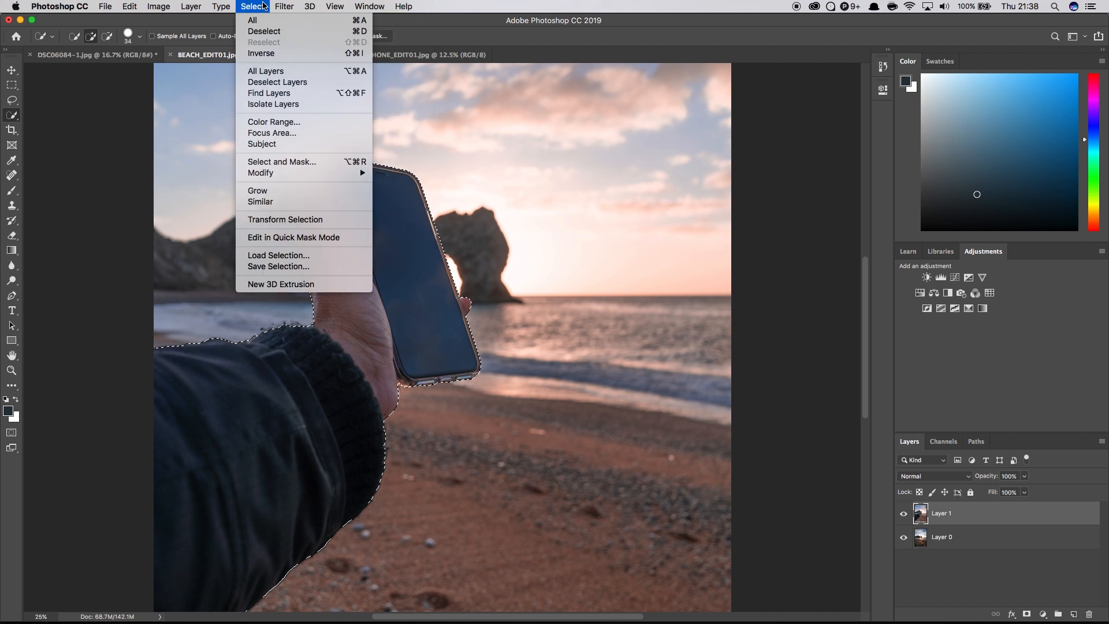
{"action": "left_click", "coordinate": [278, 54]}
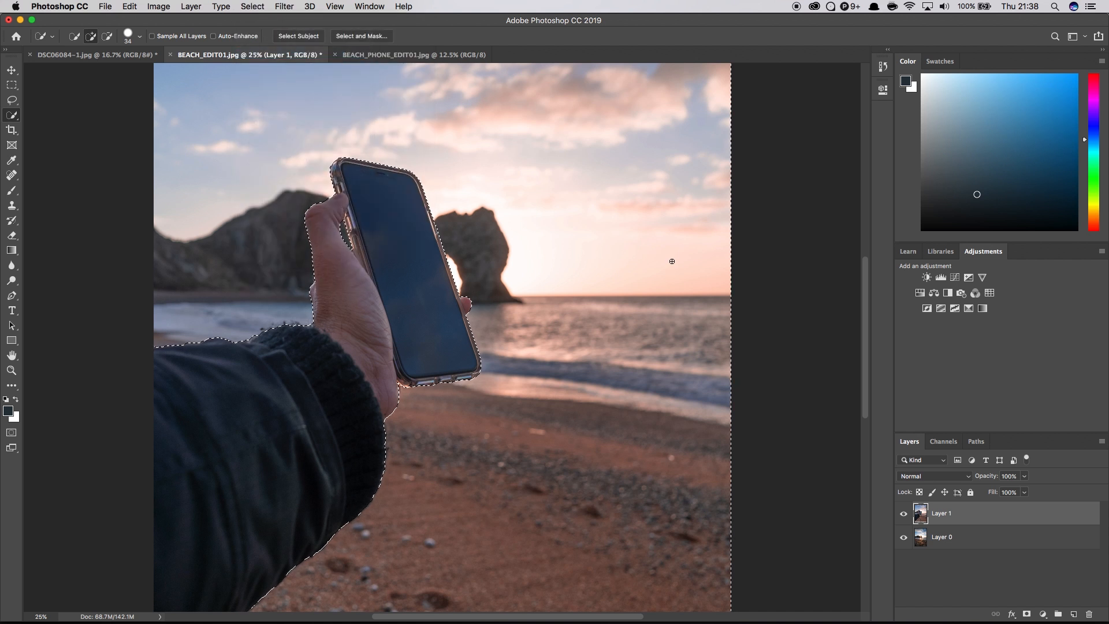
{"action": "key", "text": "Delete"}
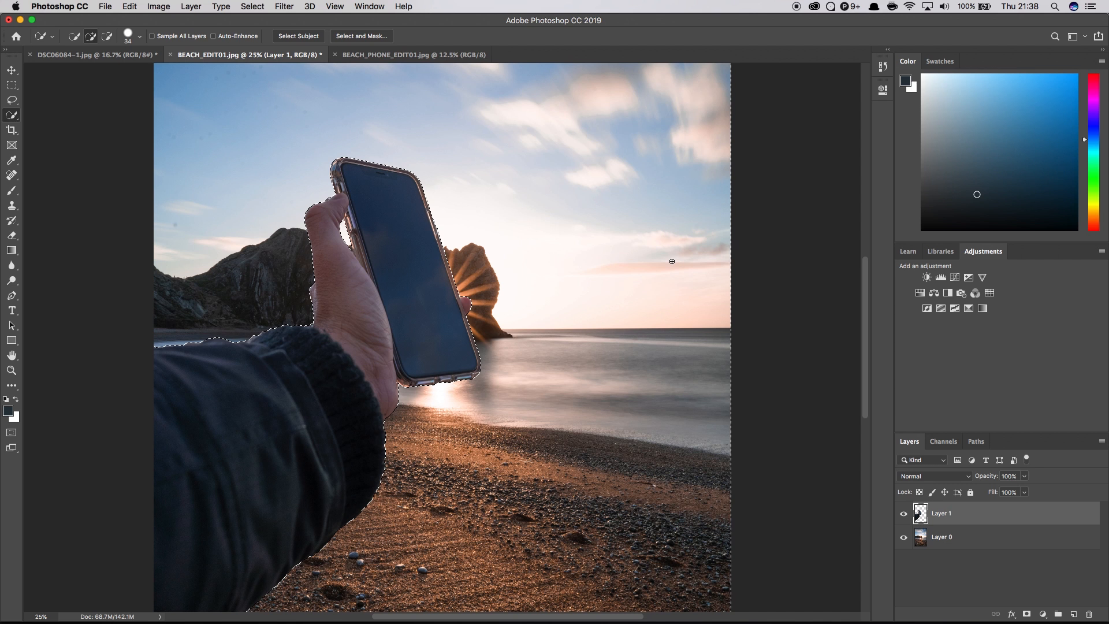
{"action": "key", "text": "super+d"}
Move the hand-and-phone cutout up so the phone's lower edge sits just below the horizon, in front of the rock arch
{"action": "key", "text": "super+minus"}
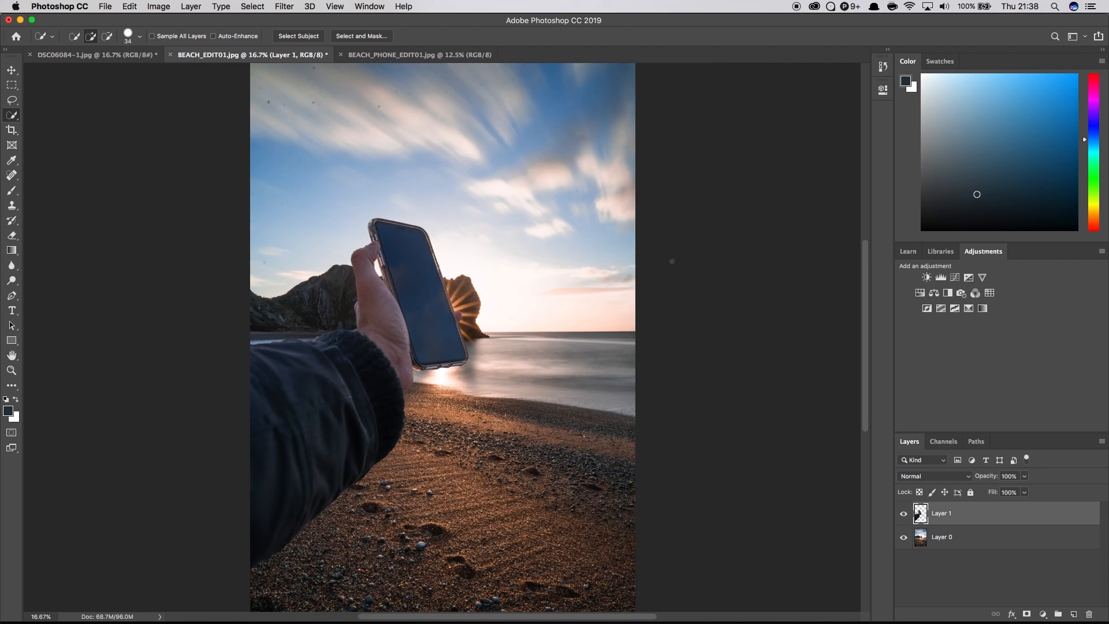
{"action": "key", "text": "super+plus"}
{"action": "key", "text": "super+minus"}
{"action": "key", "text": "super+minus"}
{"action": "key", "text": "super+plus"}
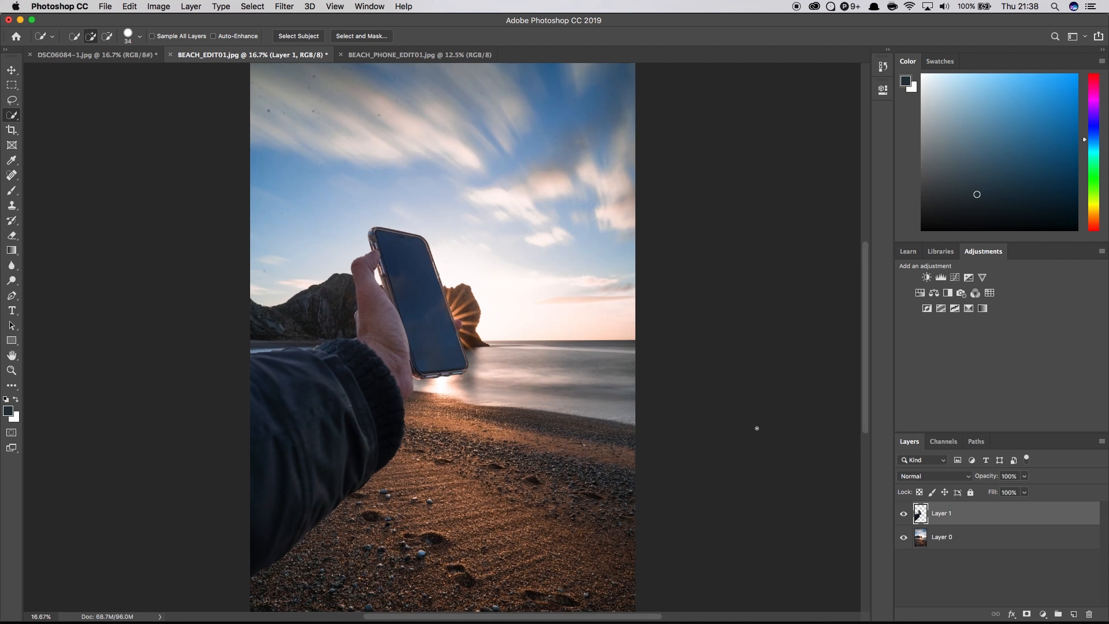
{"action": "key", "text": "v"}
{"action": "left_click_drag", "start_coordinate": [424, 309], "coordinate": [424, 324]}
{"action": "left_click_drag", "start_coordinate": [411, 381], "coordinate": [411, 344]}
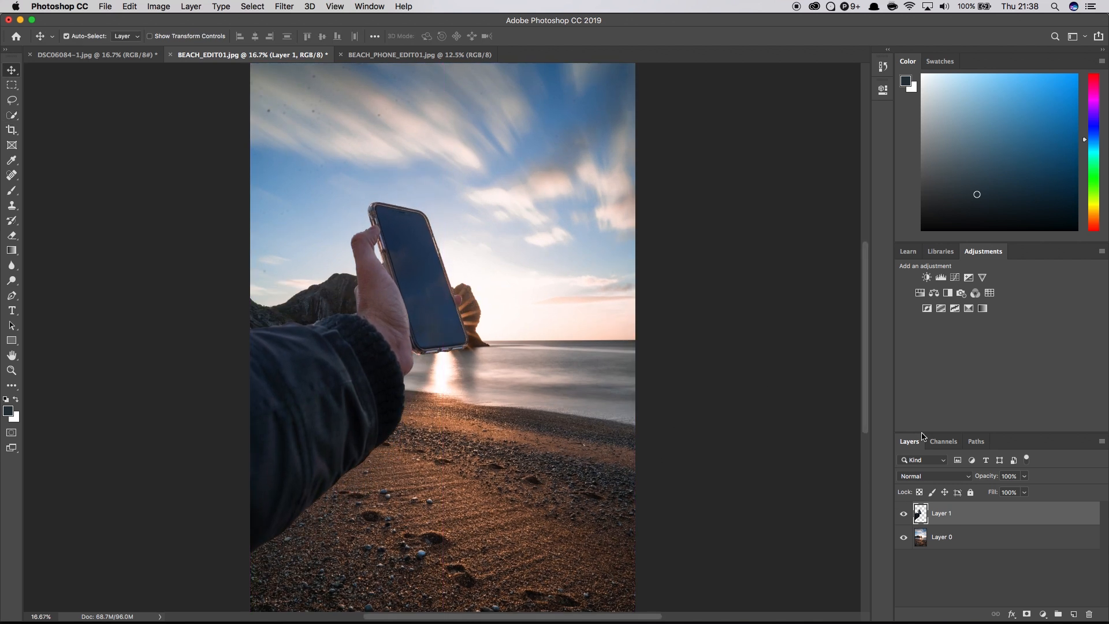
Load Layer 1's outline as a selection, feather it by 3 pixels, invert it, delete the fringe around the cutout, and deselect
{"action": "left_click", "coordinate": [919, 516], "text": "super"}
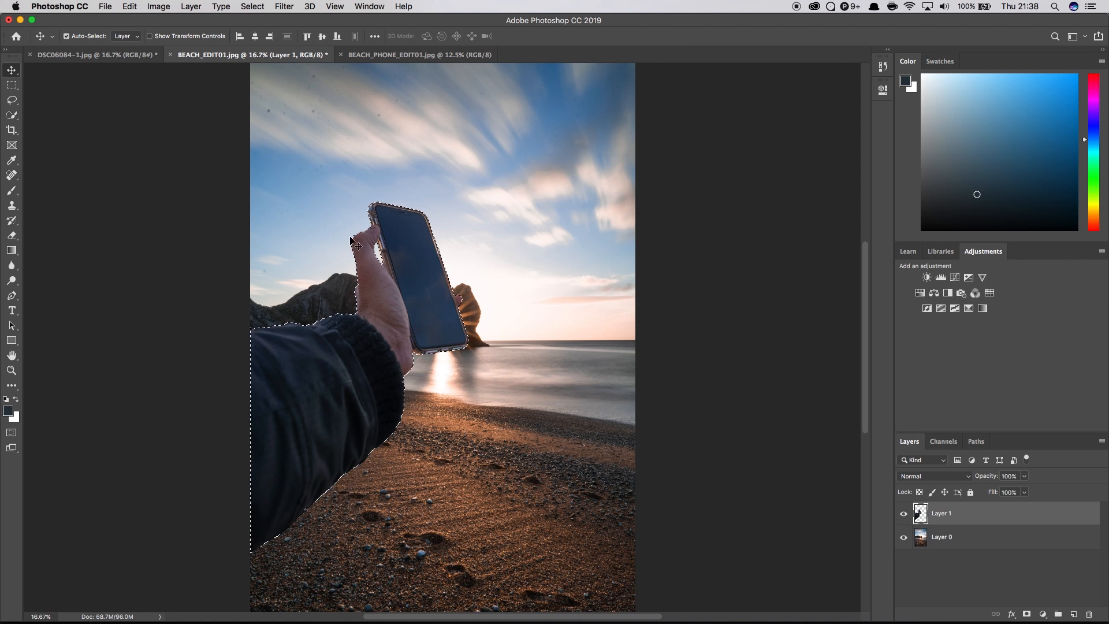
{"action": "left_click", "coordinate": [254, 7]}
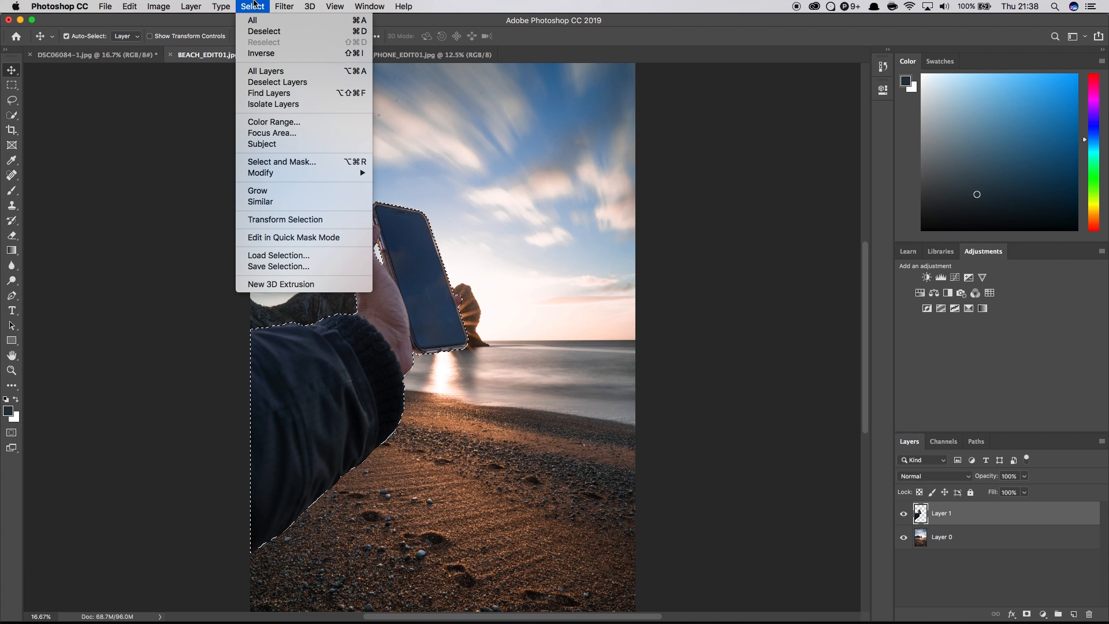
{"action": "mouse_move", "coordinate": [281, 173]}
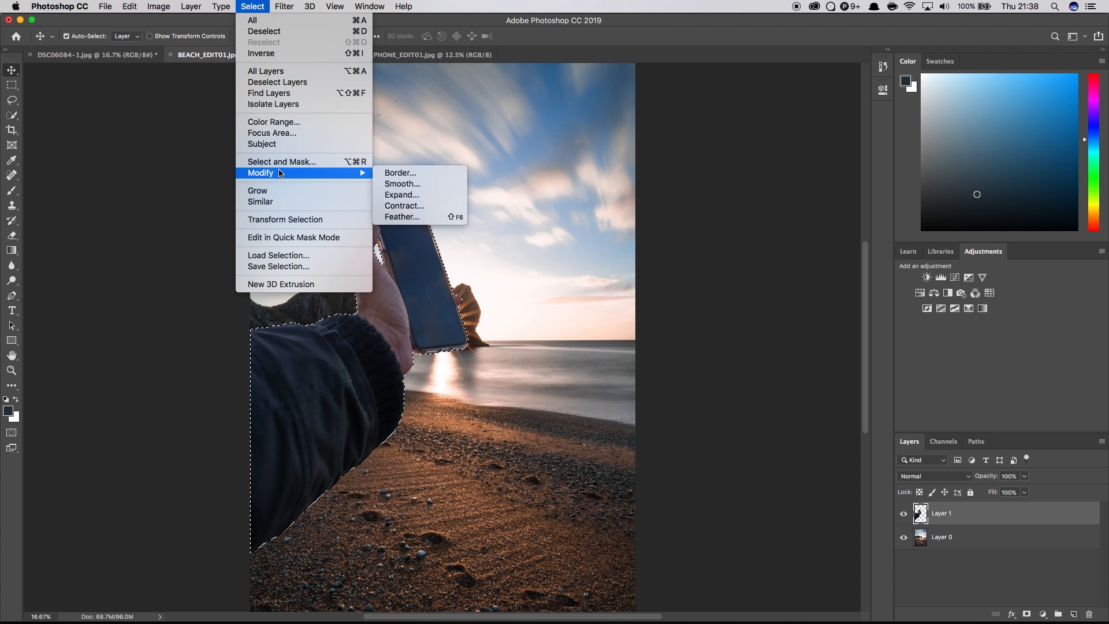
{"action": "left_click", "coordinate": [417, 215]}
{"action": "type", "text": "34"}
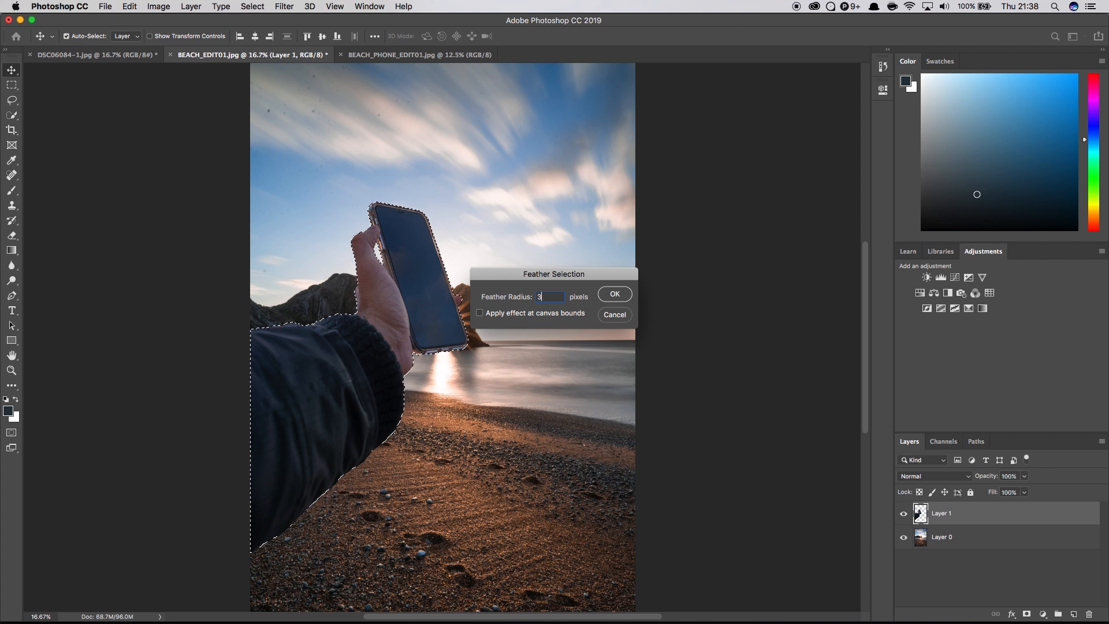
{"action": "key", "text": "Return"}
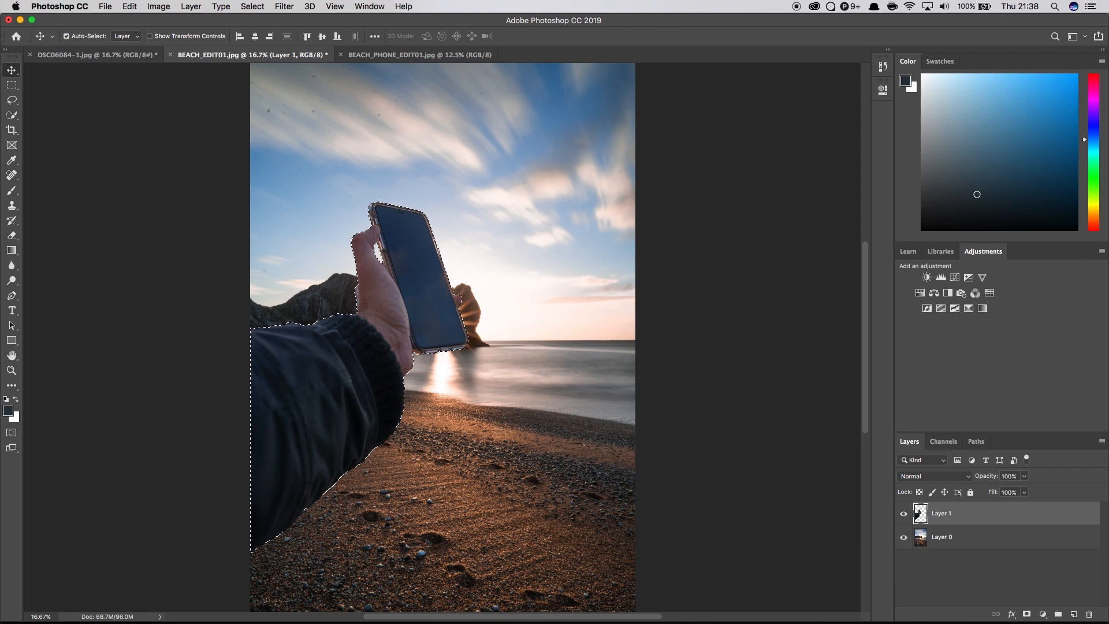
{"action": "key", "text": "super+shift+i"}
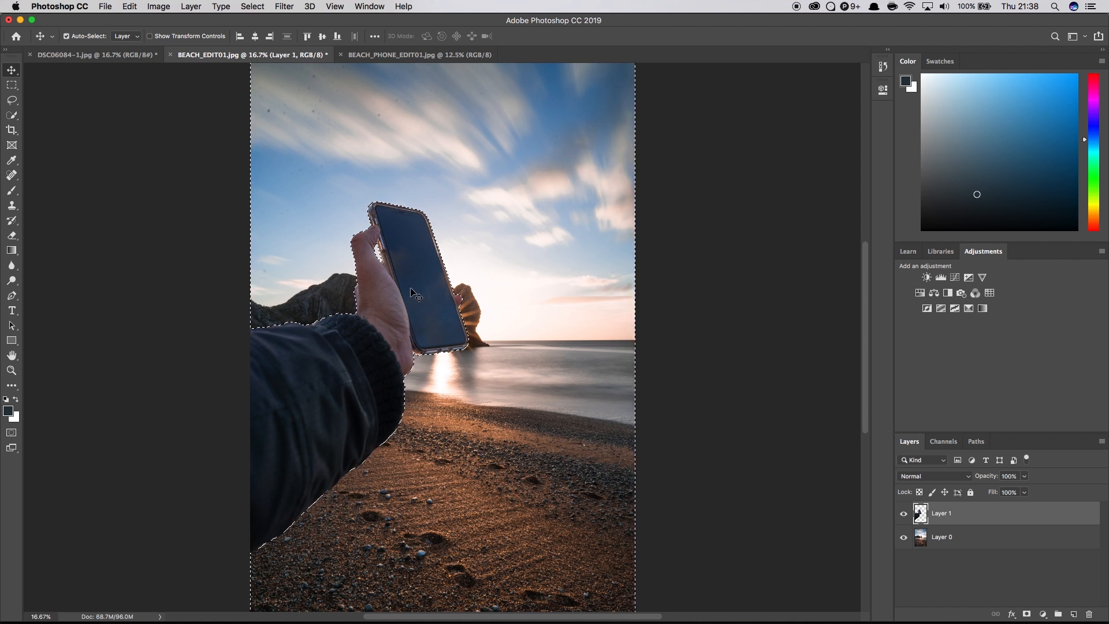
{"action": "key", "text": "super+d"}
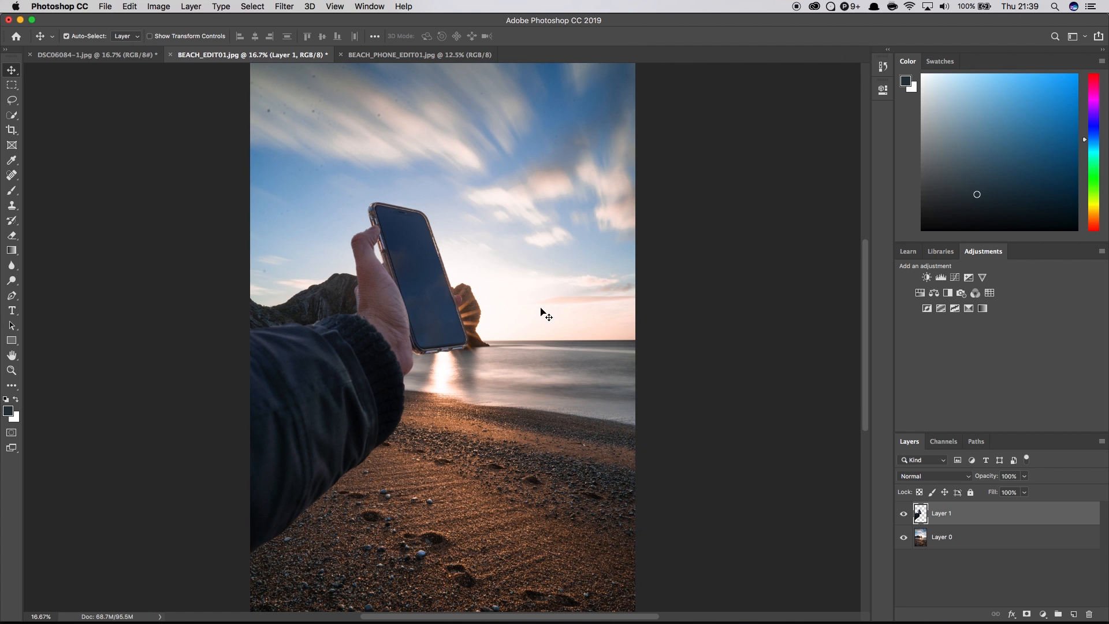
Reposition the hand-and-phone cutout so the phone covers the rock arch with its lower edge slightly below the horizon
{"action": "left_click_drag", "start_coordinate": [393, 359], "coordinate": [399, 416]}
{"action": "scroll", "coordinate": [596, 377], "scroll_direction": "up", "scroll_amount": 2}
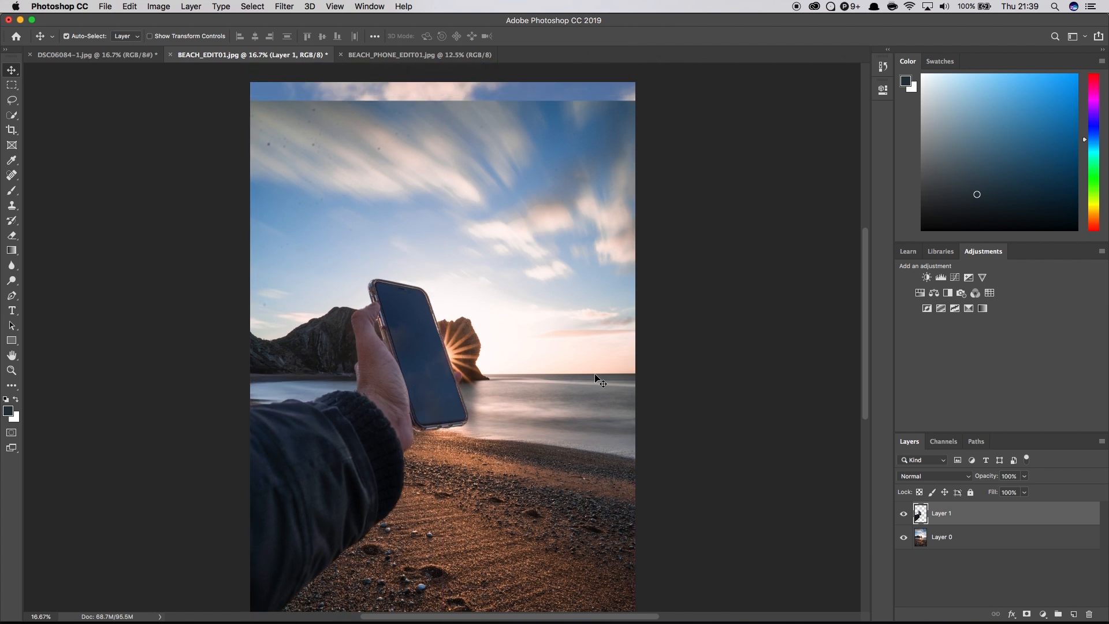
{"action": "scroll", "coordinate": [595, 375], "scroll_direction": "down", "scroll_amount": 2}
{"action": "left_click_drag", "start_coordinate": [420, 370], "coordinate": [414, 350]}
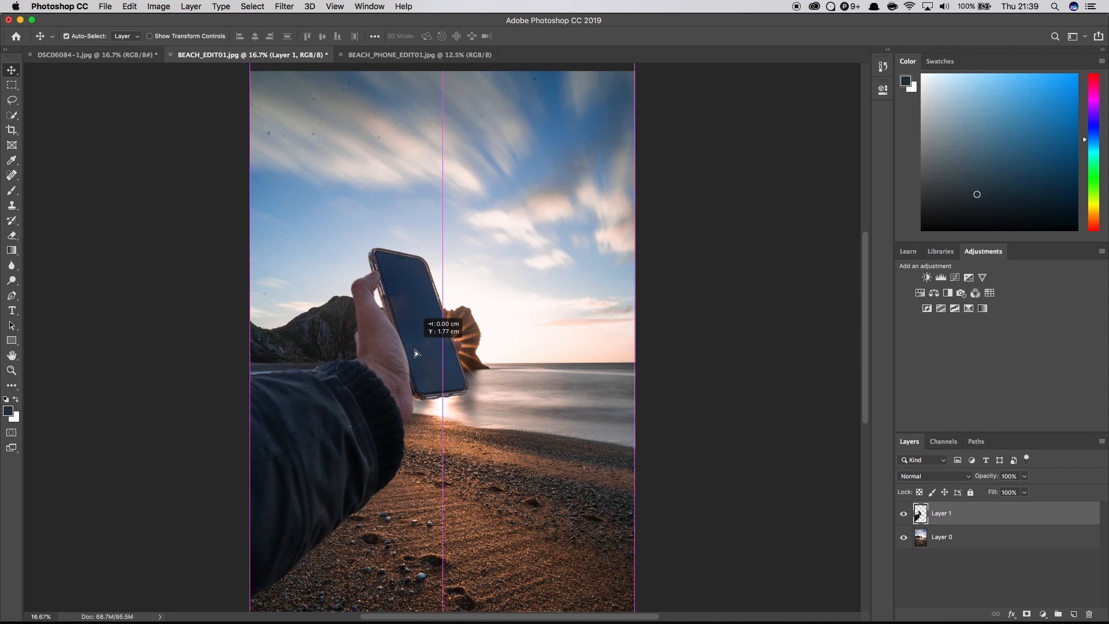
{"action": "key", "text": "super+minus"}
{"action": "left_click", "coordinate": [670, 336]}
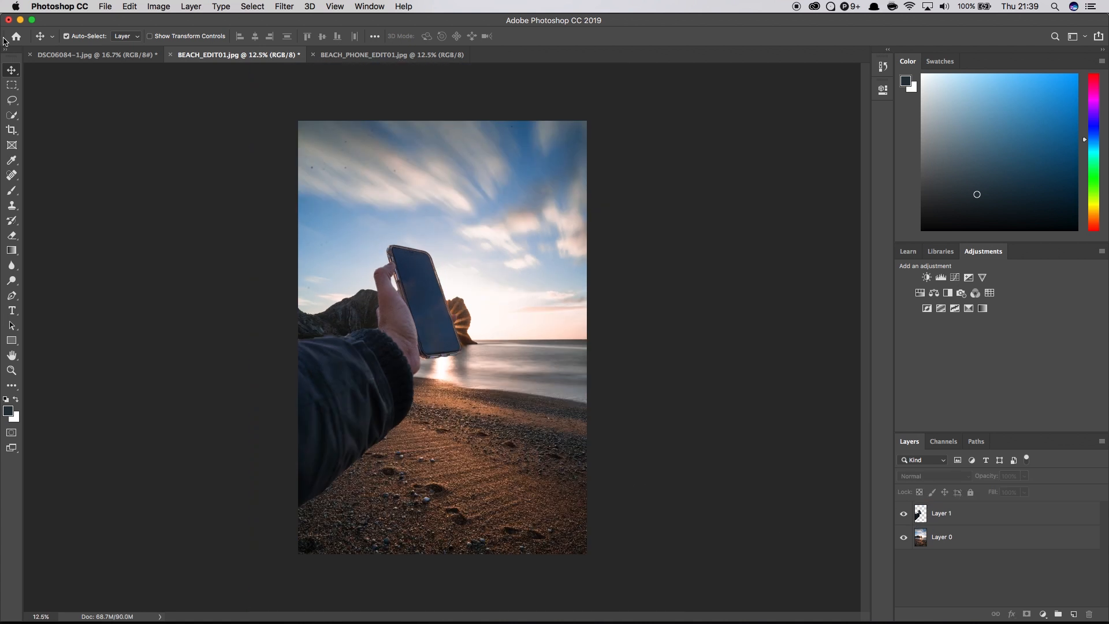
Crop the image to a 4:5 portrait with a fixed-ratio rectangular marquee spanning its full width, trimming sky and sand
{"action": "left_click", "coordinate": [13, 85]}
{"action": "left_click", "coordinate": [275, 35]}
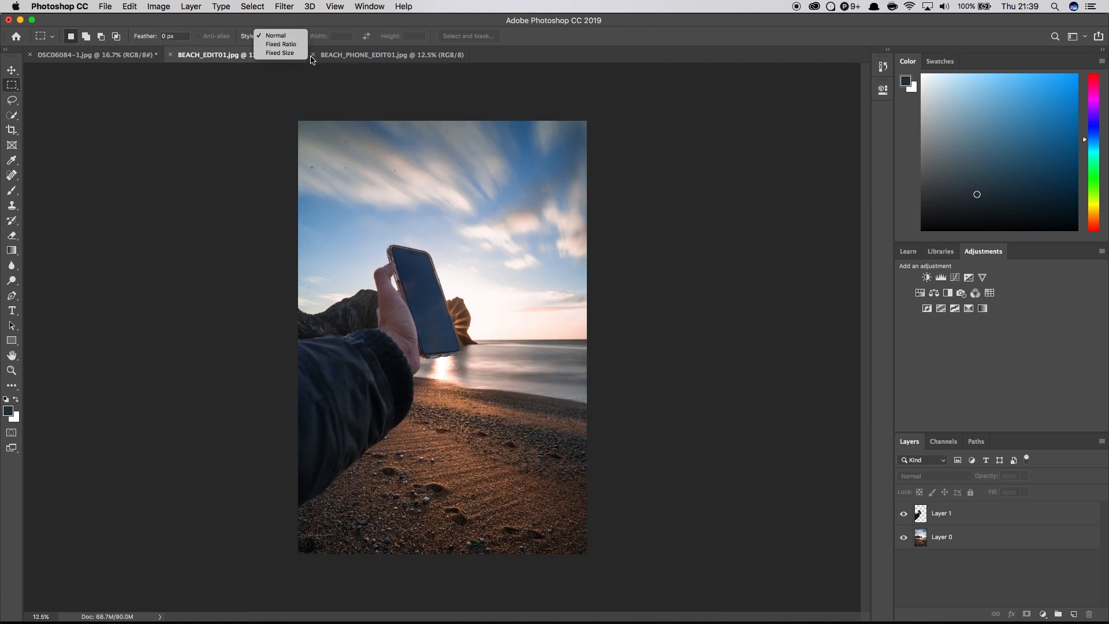
{"action": "left_click", "coordinate": [289, 46]}
{"action": "type", "text": "5"}
{"action": "key", "text": "BackSpace"}
{"action": "type", "text": "4"}
{"action": "key", "text": "Tab"}
{"action": "type", "text": "54"}
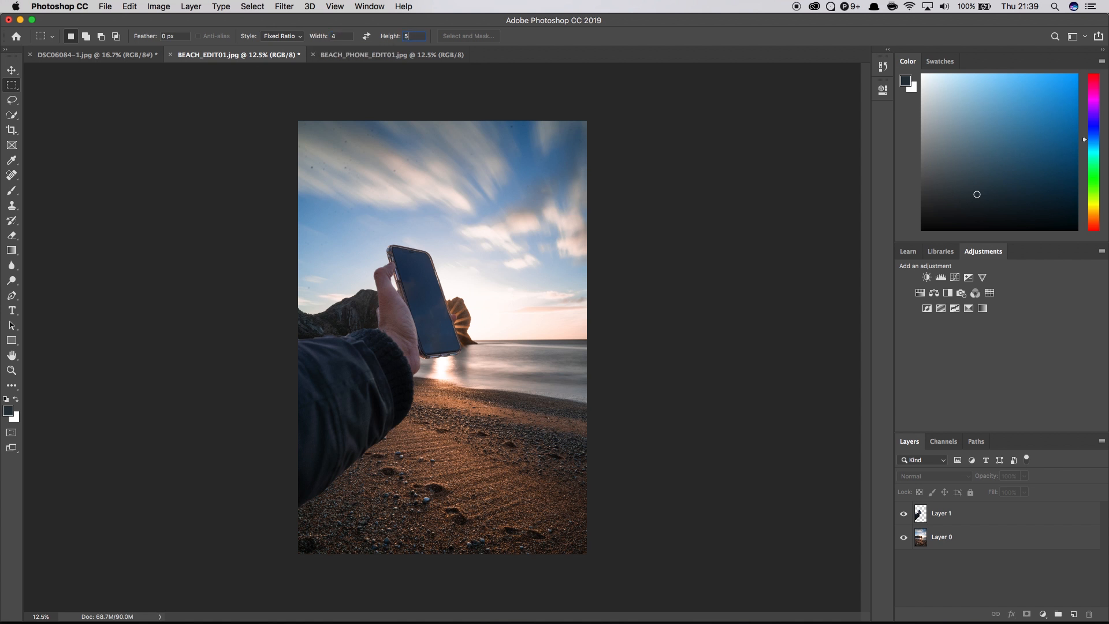
{"action": "left_click_drag", "start_coordinate": [265, 155], "coordinate": [818, 623]}
{"action": "mouse_move", "coordinate": [494, 417]}
{"action": "left_mouse_down"}
{"action": "mouse_move", "coordinate": [499, 435]}
{"action": "mouse_move", "coordinate": [474, 400]}
{"action": "mouse_move", "coordinate": [488, 414]}
{"action": "left_mouse_up"}
{"action": "left_click", "coordinate": [158, 6]}
{"action": "left_click", "coordinate": [167, 128]}
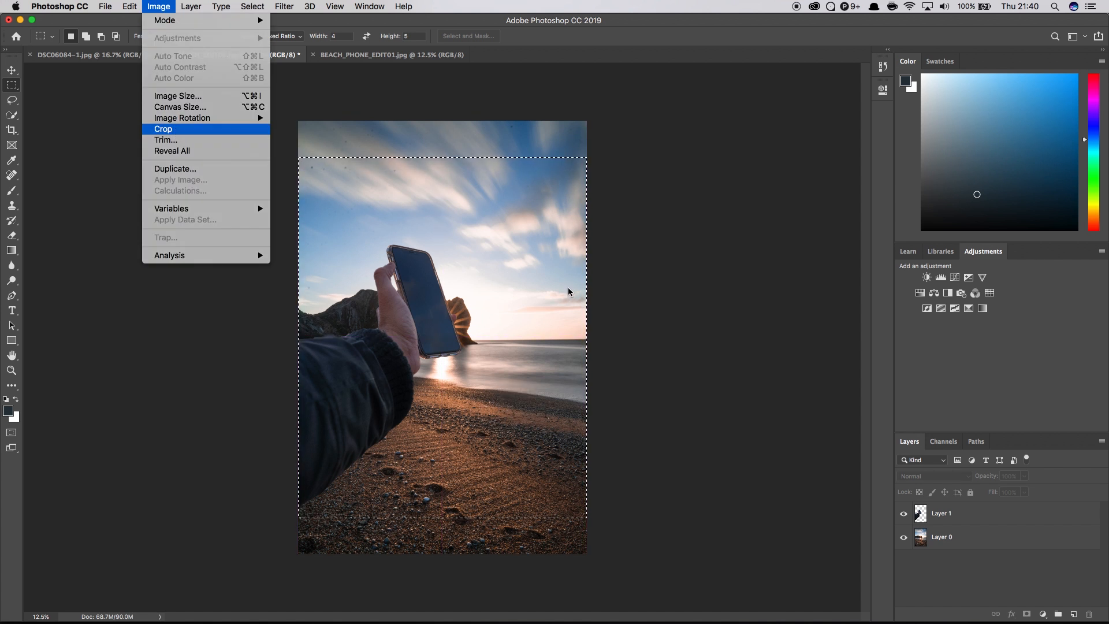
Shift the cutout right over the rock arch and crop again at 4:5, starting at the sleeve's cut edge
{"action": "key", "text": "v"}
{"action": "mouse_move", "coordinate": [418, 322]}
{"action": "left_mouse_down"}
{"action": "mouse_move", "coordinate": [416, 335]}
{"action": "mouse_move", "coordinate": [426, 312]}
{"action": "mouse_move", "coordinate": [437, 327]}
{"action": "left_mouse_up"}
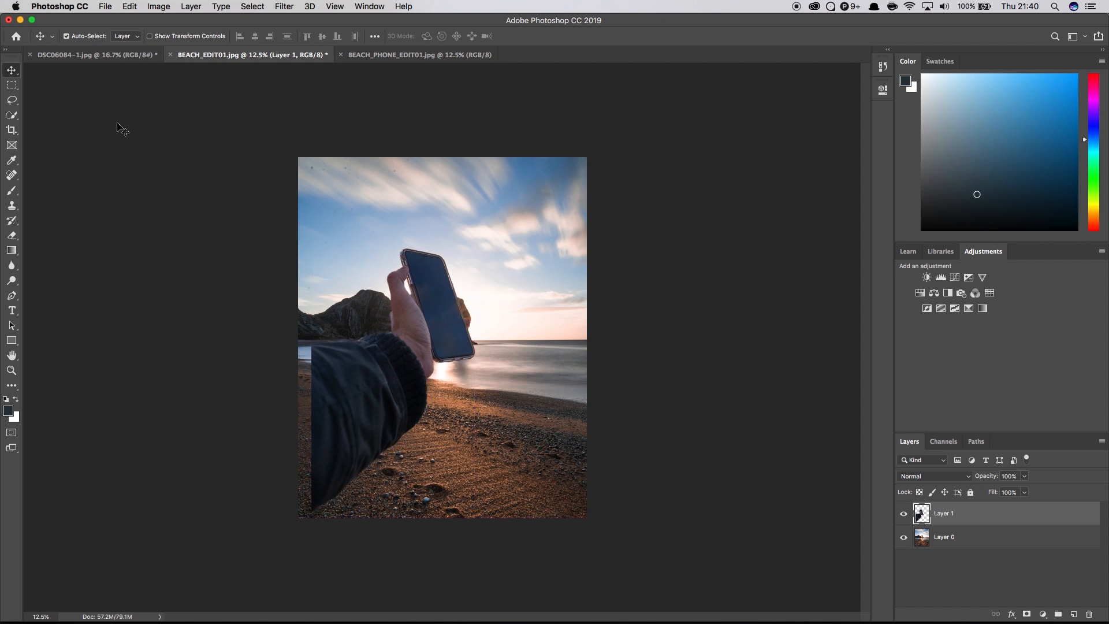
{"action": "key", "text": "m"}
{"action": "left_click_drag", "start_coordinate": [312, 187], "coordinate": [572, 548]}
{"action": "left_click_drag", "start_coordinate": [524, 433], "coordinate": [525, 404]}
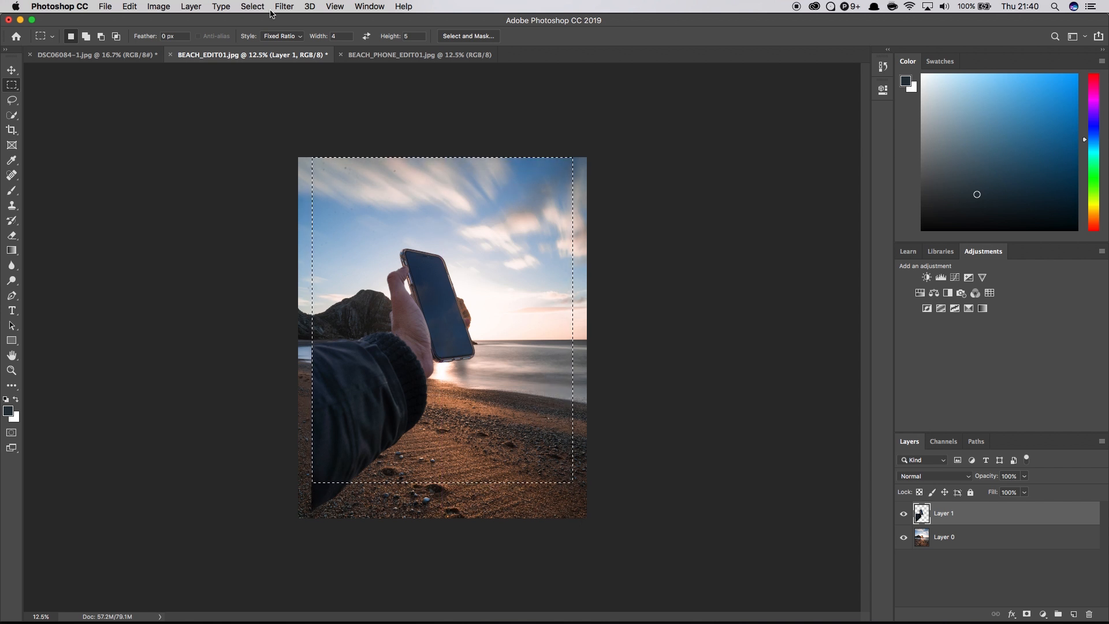
{"action": "left_click", "coordinate": [195, 6]}
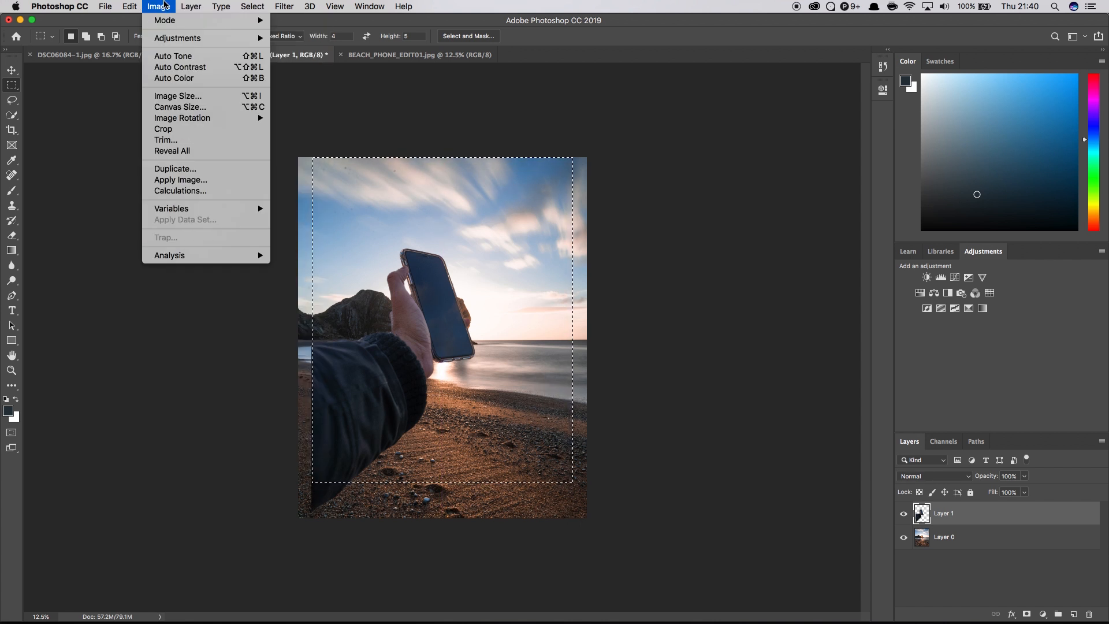
{"action": "left_click", "coordinate": [184, 133]}
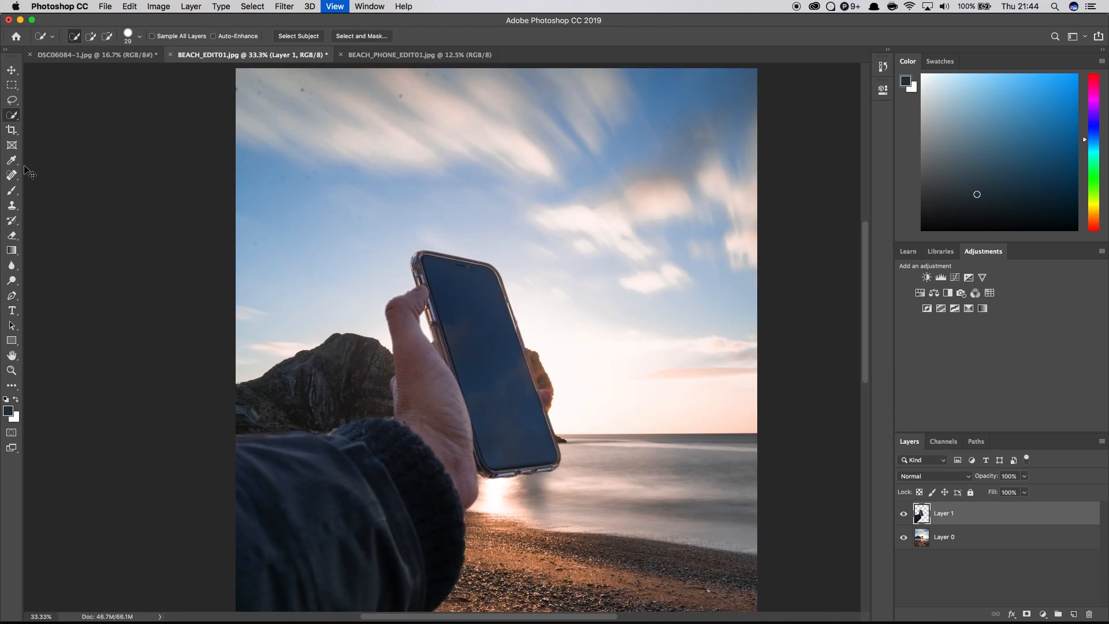
Erase the leftover fringe along the top edge of the thumb on Layer 1 with a 23-pixel Eraser brush
{"action": "key", "text": "super+minus"}
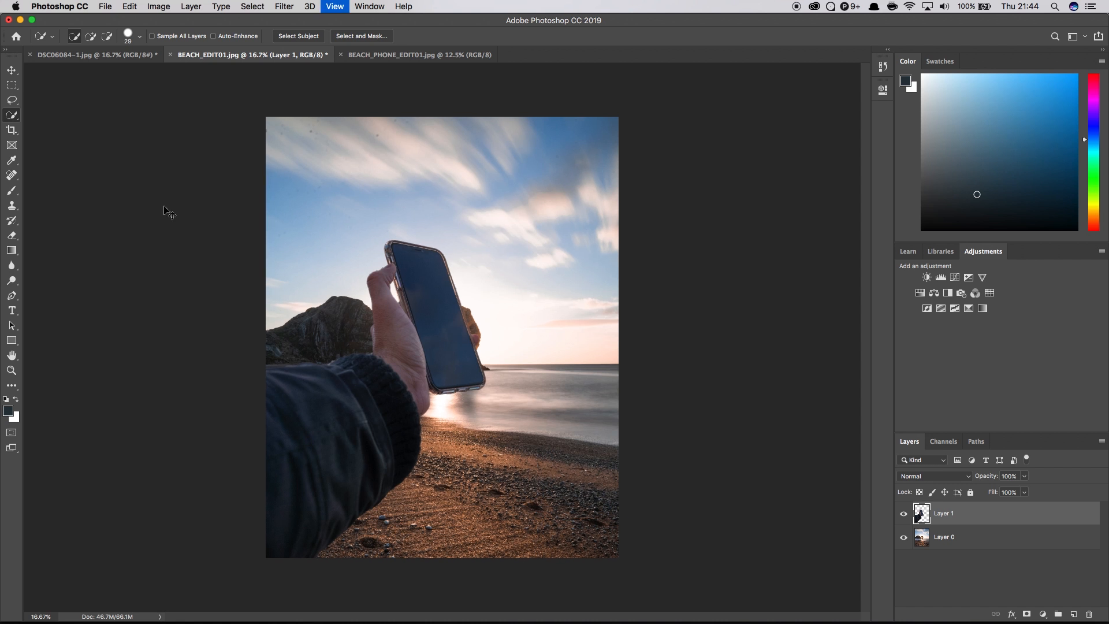
{"action": "key", "text": "super+plus"}
{"action": "key", "text": "super+plus"}
{"action": "key", "text": "super+plus"}
{"action": "scroll", "coordinate": [124, 172], "scroll_direction": "up", "scroll_amount": 2}
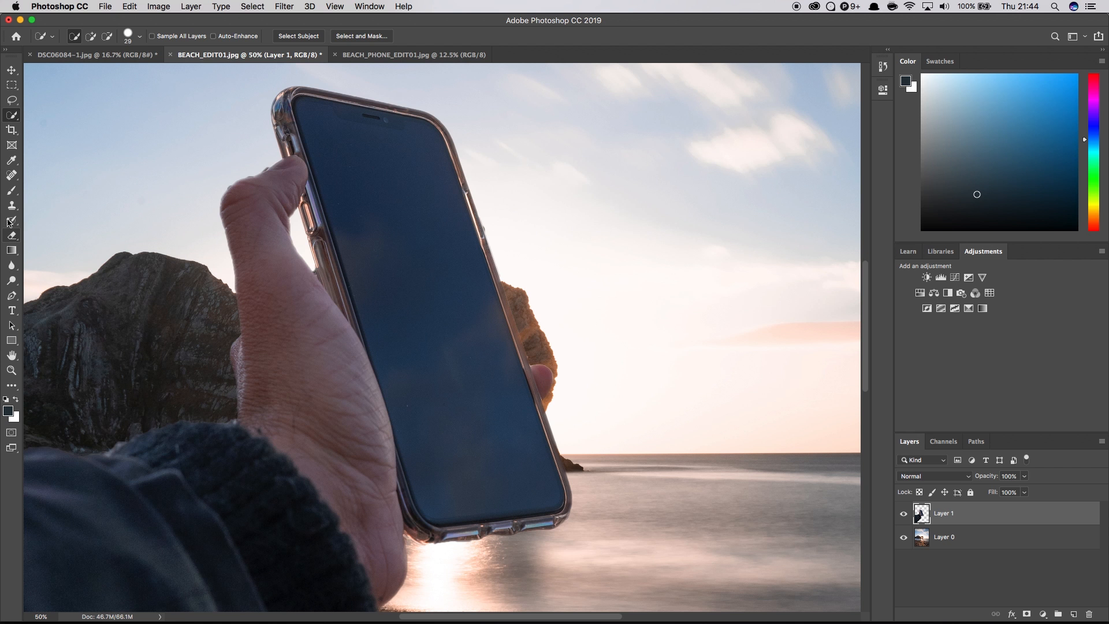
{"action": "left_click", "coordinate": [12, 236]}
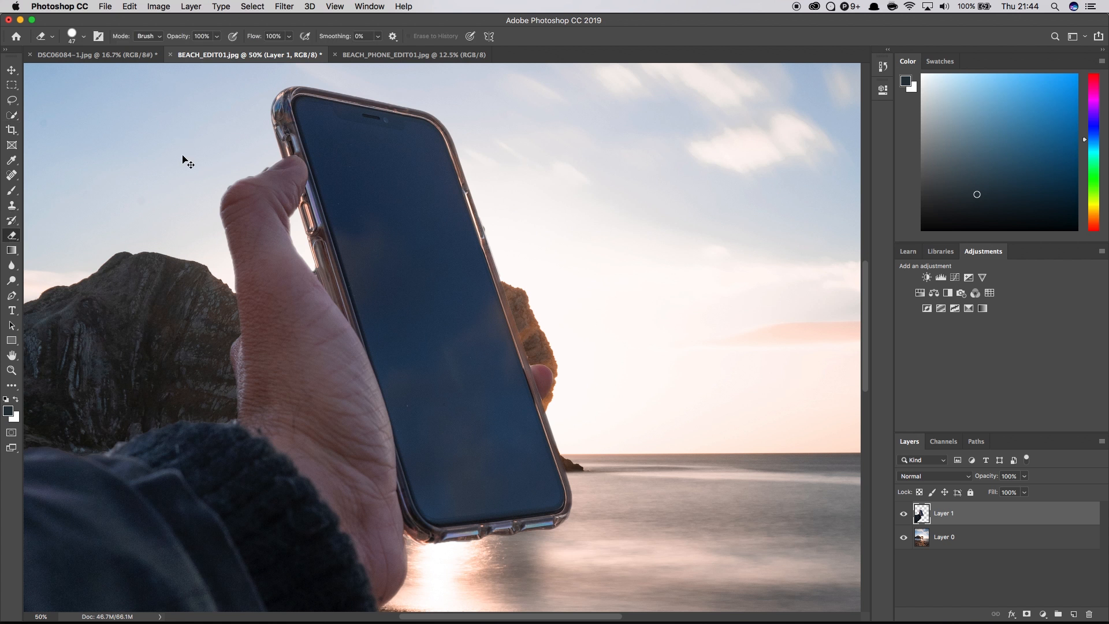
{"action": "key", "text": "super+plus"}
{"action": "key", "text": "super+plus"}
{"action": "key", "text": "h"}
{"action": "left_click_drag", "start_coordinate": [226, 223], "coordinate": [427, 424]}
{"action": "left_click", "coordinate": [12, 236]}
{"action": "left_click", "coordinate": [75, 40]}
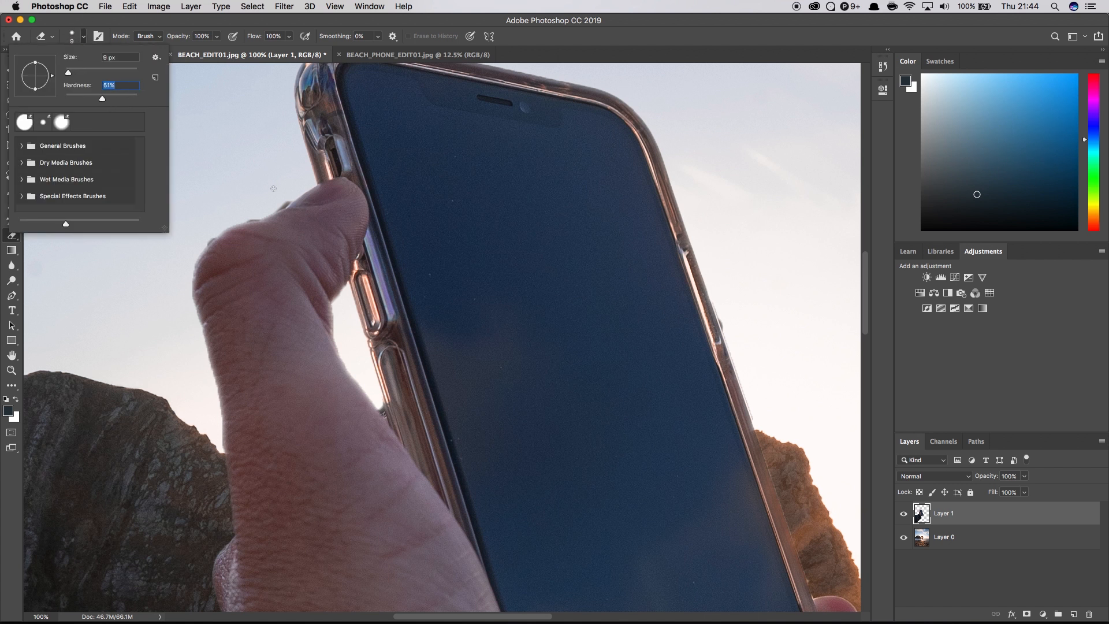
{"action": "left_click_drag", "start_coordinate": [100, 74], "coordinate": [83, 74]}
{"action": "left_click_drag", "start_coordinate": [285, 200], "coordinate": [282, 203]}
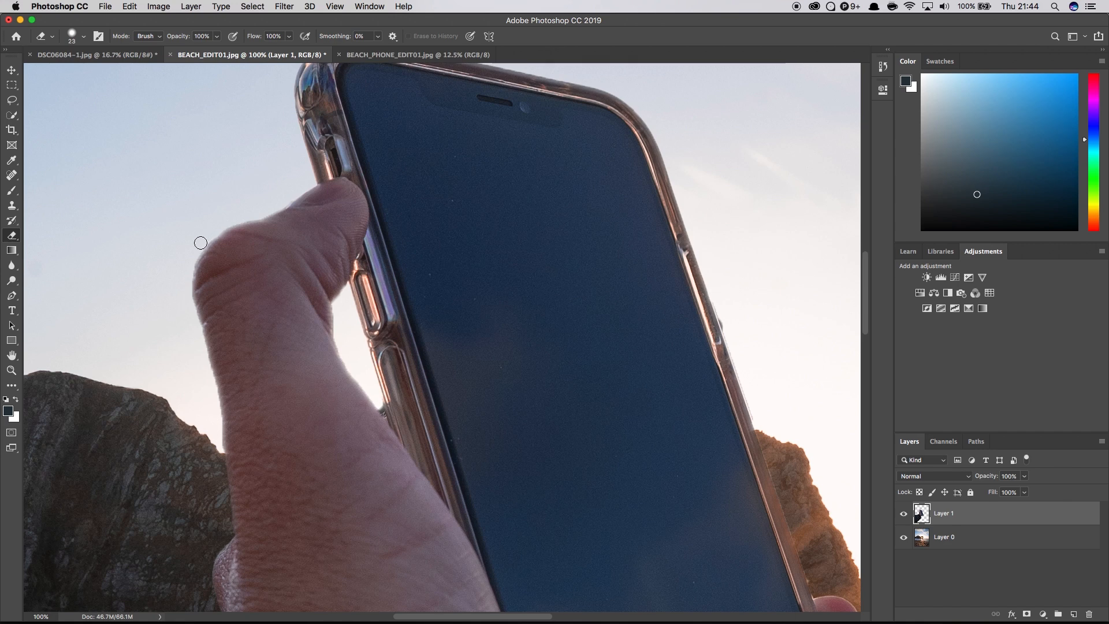
Select the whole phone on Layer 1 with the Quick Selection tool, starting from its dark display
{"action": "key", "text": "super+minus"}
{"action": "key", "text": "super+minus"}
{"action": "key", "text": "super+minus"}
{"action": "key", "text": "super+minus"}
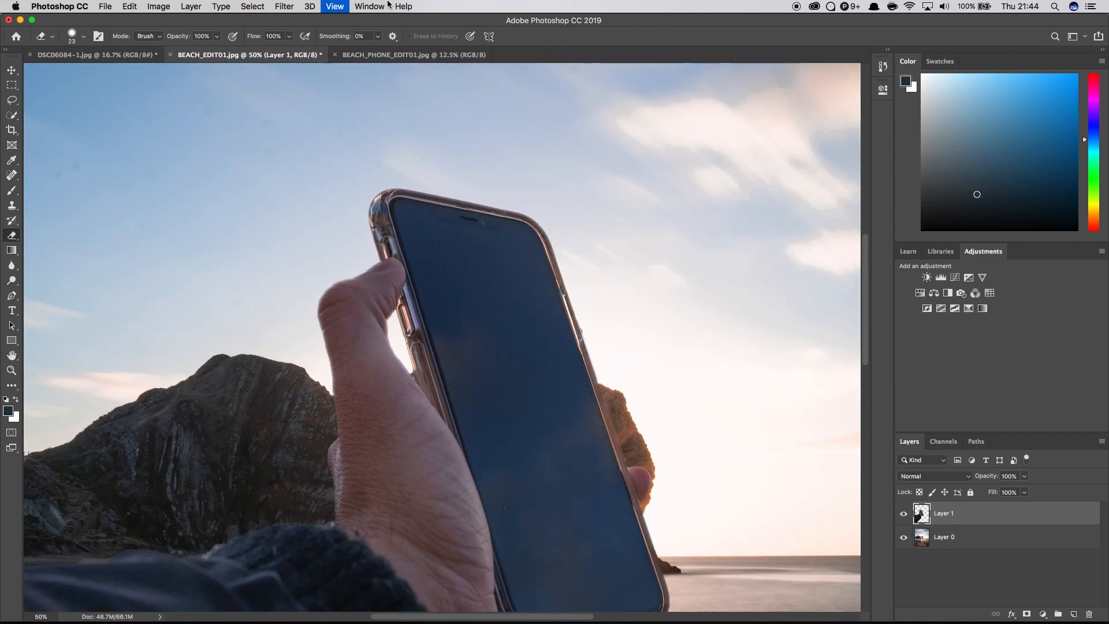
{"action": "key", "text": "super+minus"}
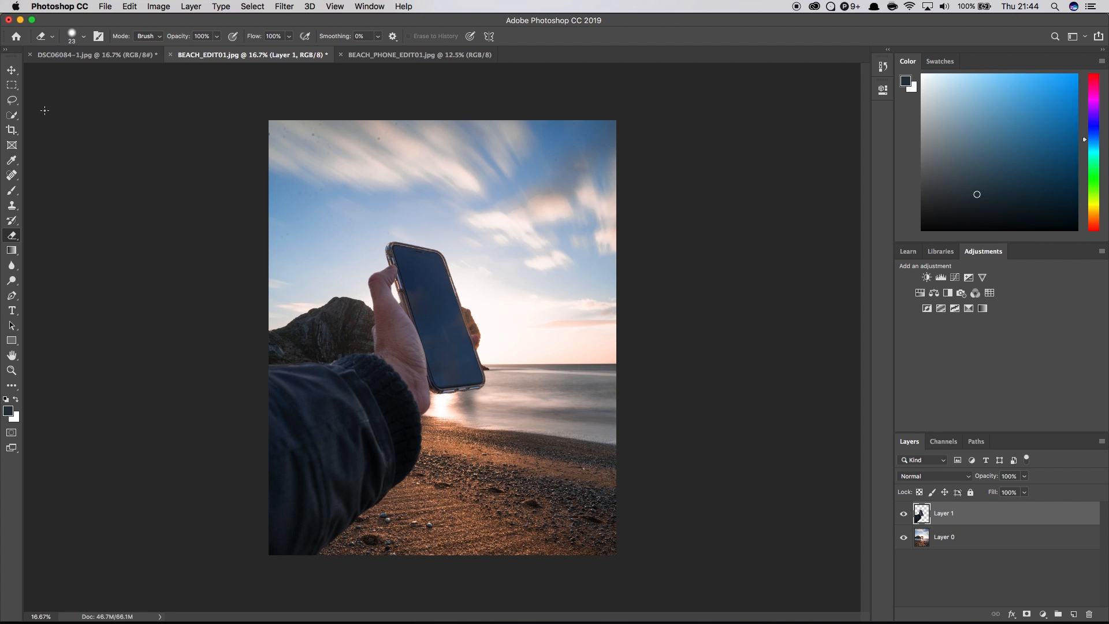
{"action": "left_click", "coordinate": [12, 115]}
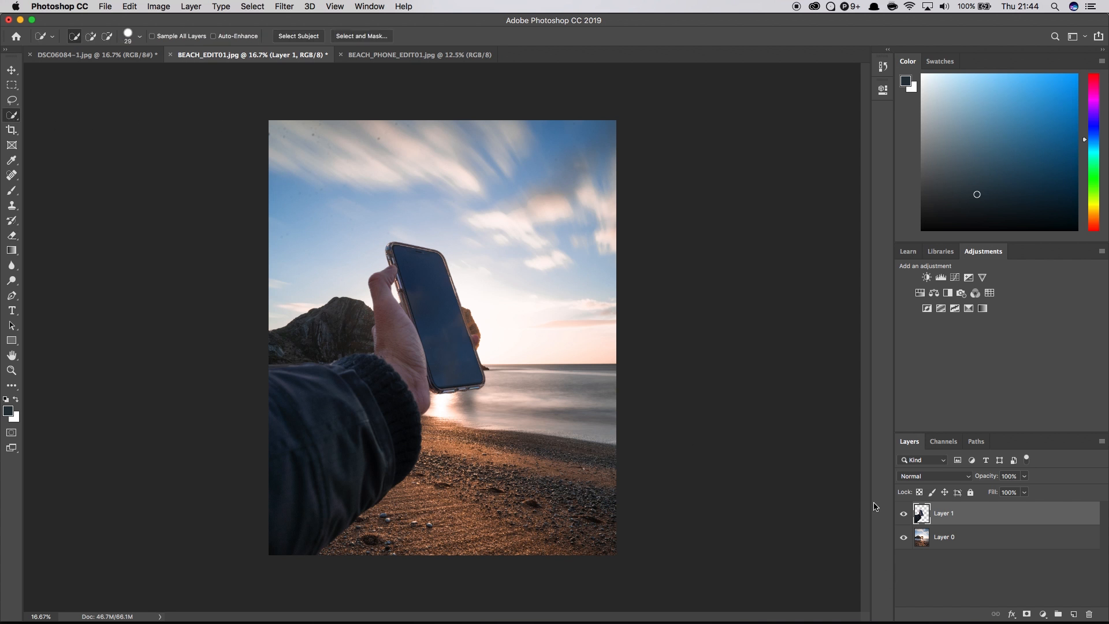
{"action": "key", "text": "super+plus"}
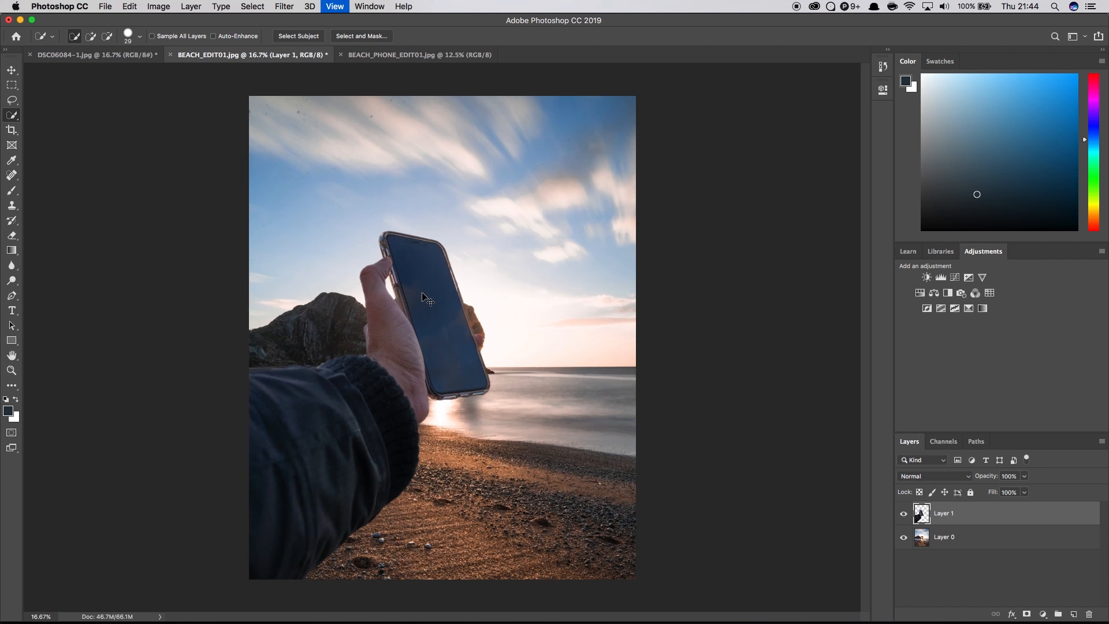
{"action": "left_click_drag", "start_coordinate": [433, 306], "coordinate": [422, 291]}
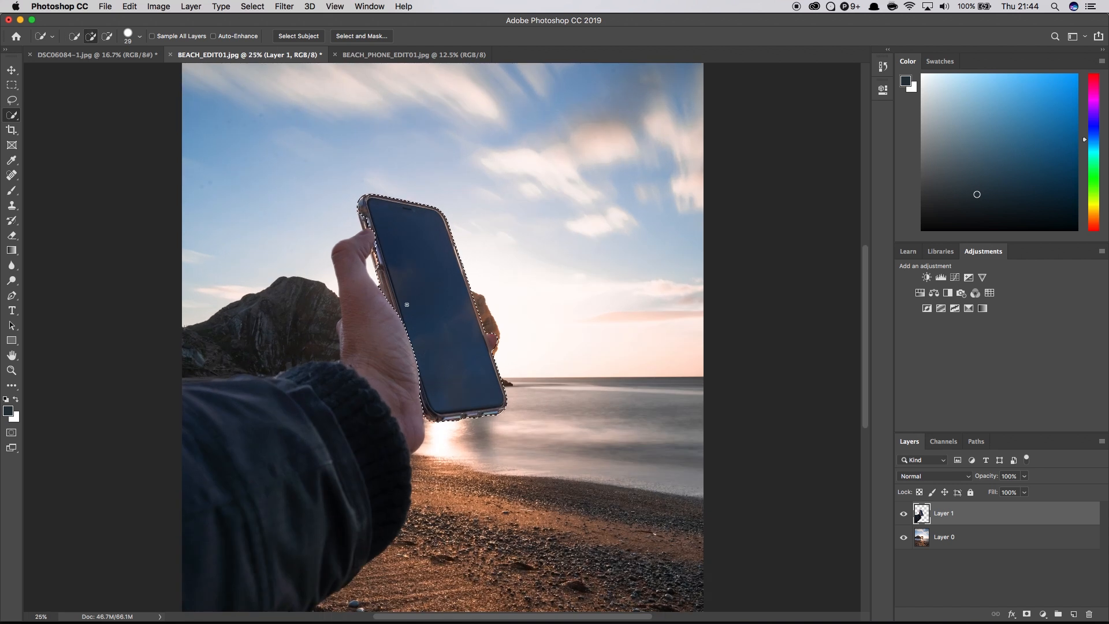
Subtract the phone case's upper rim from the selection
{"action": "key", "text": "super+plus"}
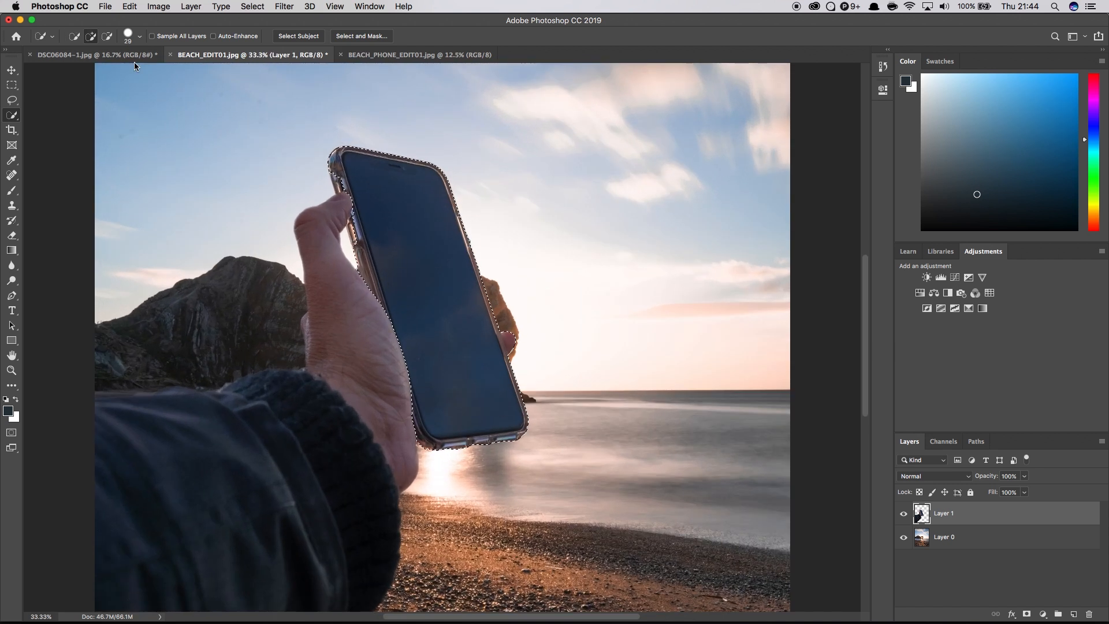
{"action": "left_click", "coordinate": [107, 35]}
{"action": "left_click_drag", "start_coordinate": [338, 148], "coordinate": [357, 144]}
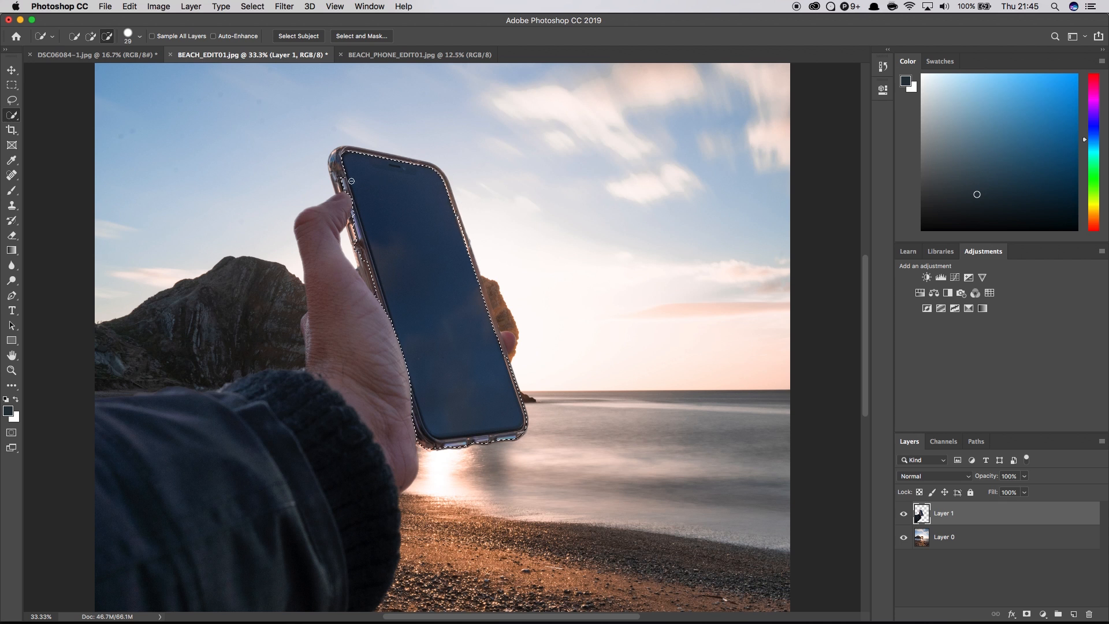
Refine the selection to the display's edges, correcting the side beside the thumb, the upper corner and the lower corner beside the palm
{"action": "key", "text": "super+1"}
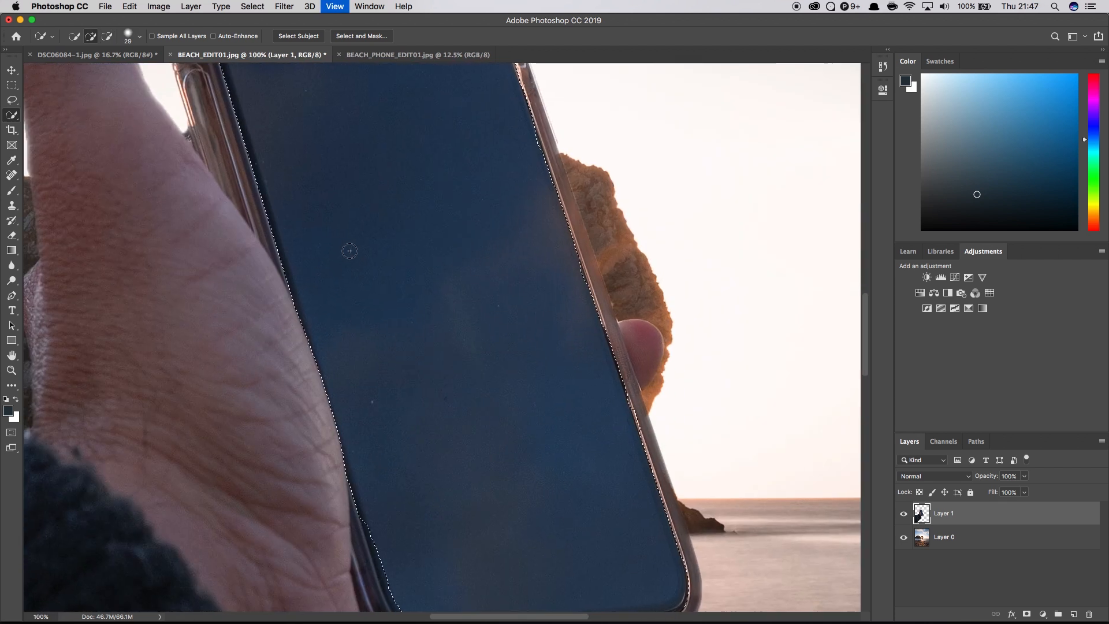
{"action": "scroll", "coordinate": [325, 247], "scroll_direction": "up", "scroll_amount": 10}
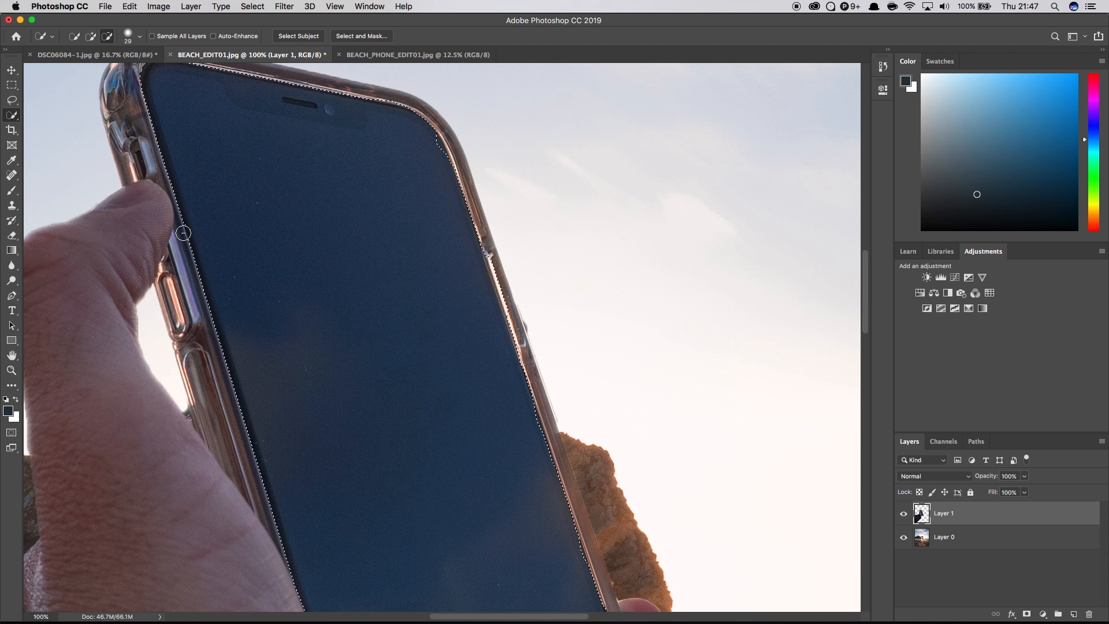
{"action": "left_click", "coordinate": [183, 233], "text": "alt"}
{"action": "scroll", "coordinate": [251, 238], "scroll_direction": "up", "scroll_amount": 2}
{"action": "left_click", "coordinate": [434, 192]}
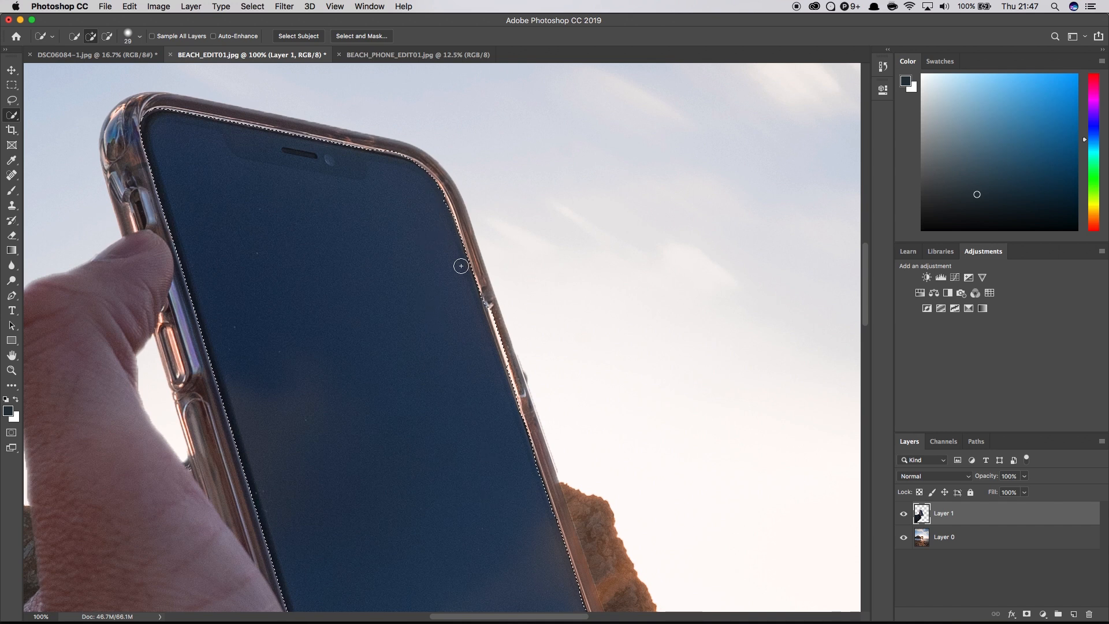
{"action": "scroll", "coordinate": [461, 263], "scroll_direction": "down", "scroll_amount": 15}
{"action": "left_click_drag", "start_coordinate": [384, 507], "coordinate": [394, 526]}
{"action": "left_click_drag", "start_coordinate": [372, 477], "coordinate": [390, 516]}
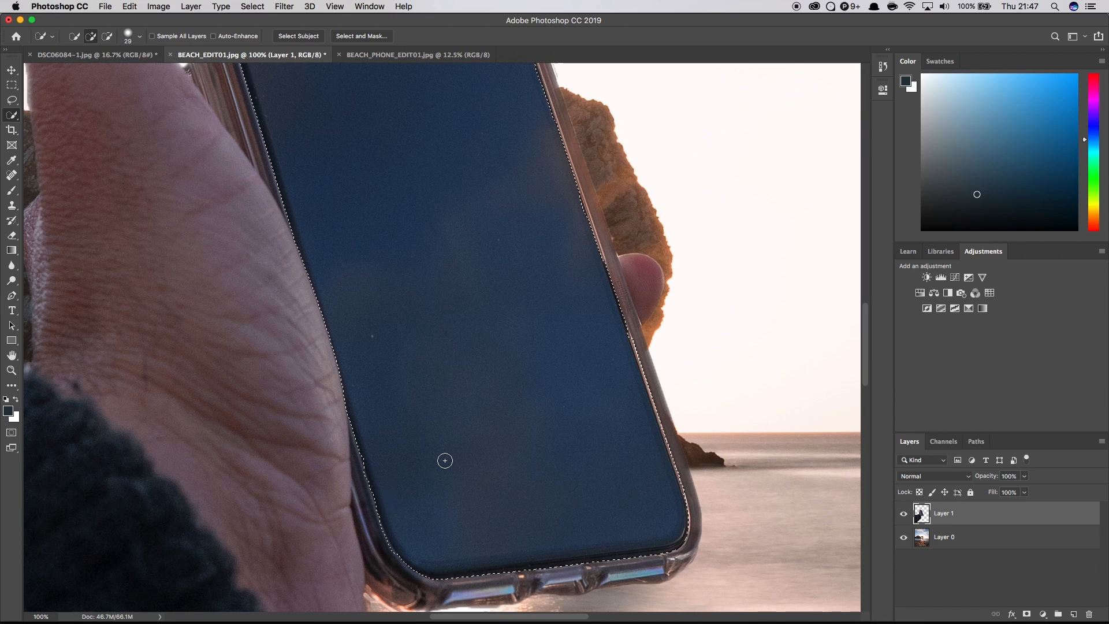
Delete the selected phone display from Layer 1 so the rock arch and sunburst show through the frame
{"action": "key", "text": "super+h"}
{"action": "key", "text": "super+minus"}
{"action": "key", "text": "super+minus"}
{"action": "key", "text": "super+minus"}
{"action": "key", "text": "super+h"}
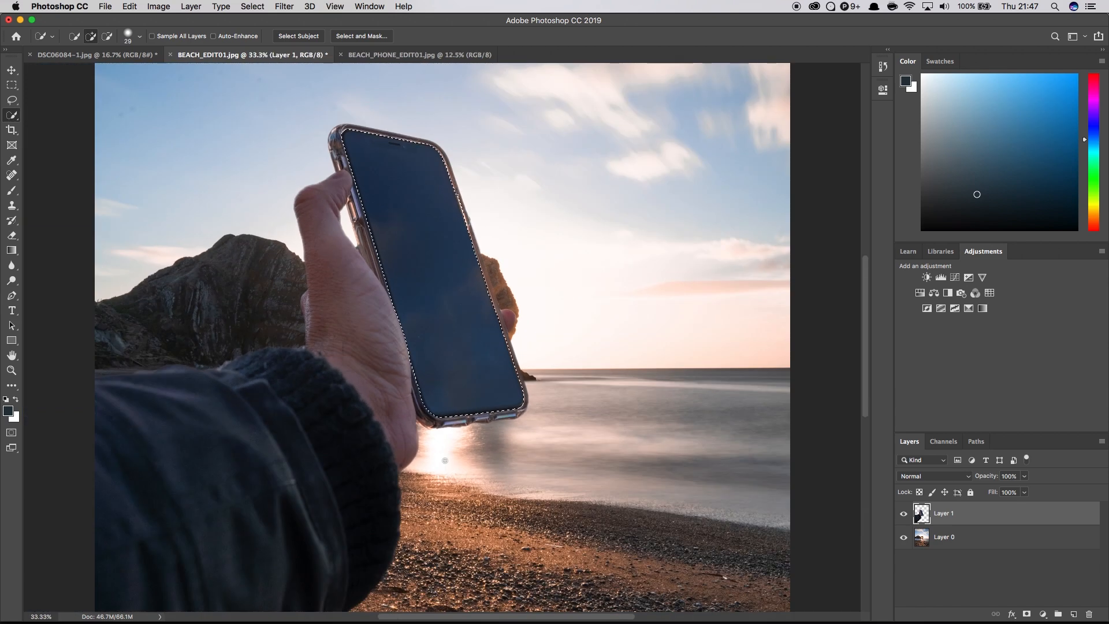
{"action": "key", "text": "super+minus"}
{"action": "key", "text": "super+plus"}
{"action": "key", "text": "Delete"}
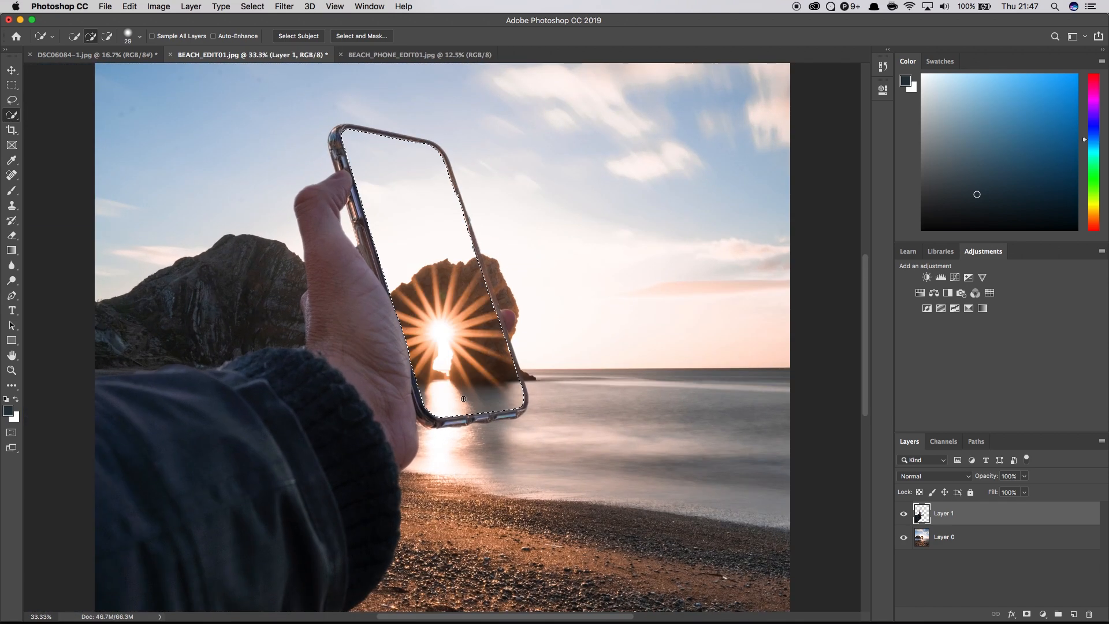
Undo the deletion of the phone display and feather its selection by 2 pixels
{"action": "key", "text": "super+z"}
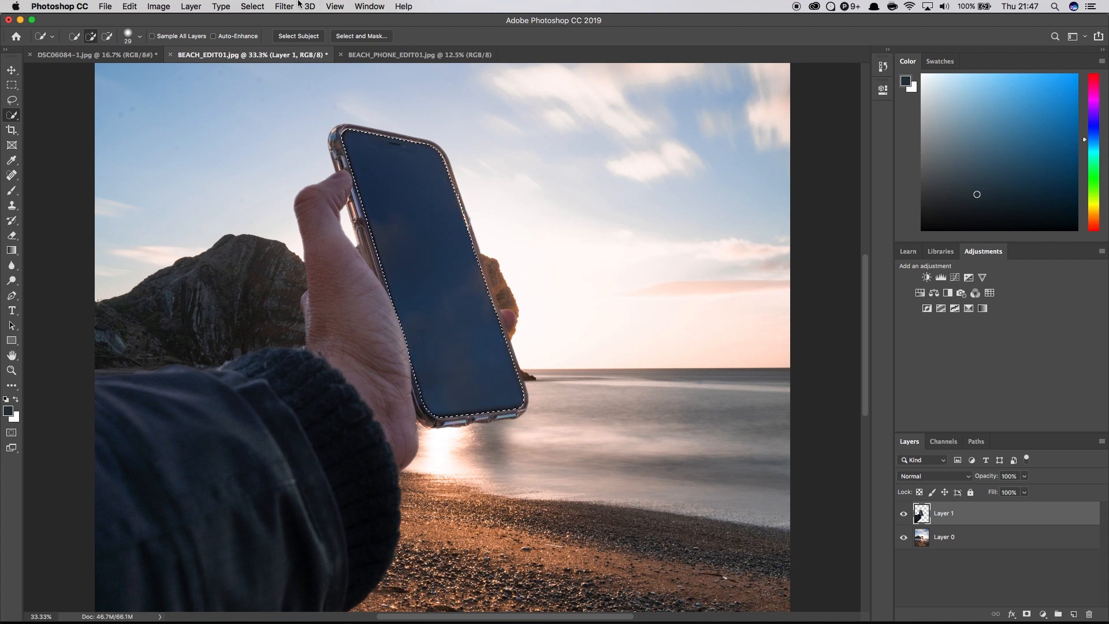
{"action": "left_click", "coordinate": [253, 6]}
{"action": "mouse_move", "coordinate": [284, 172]}
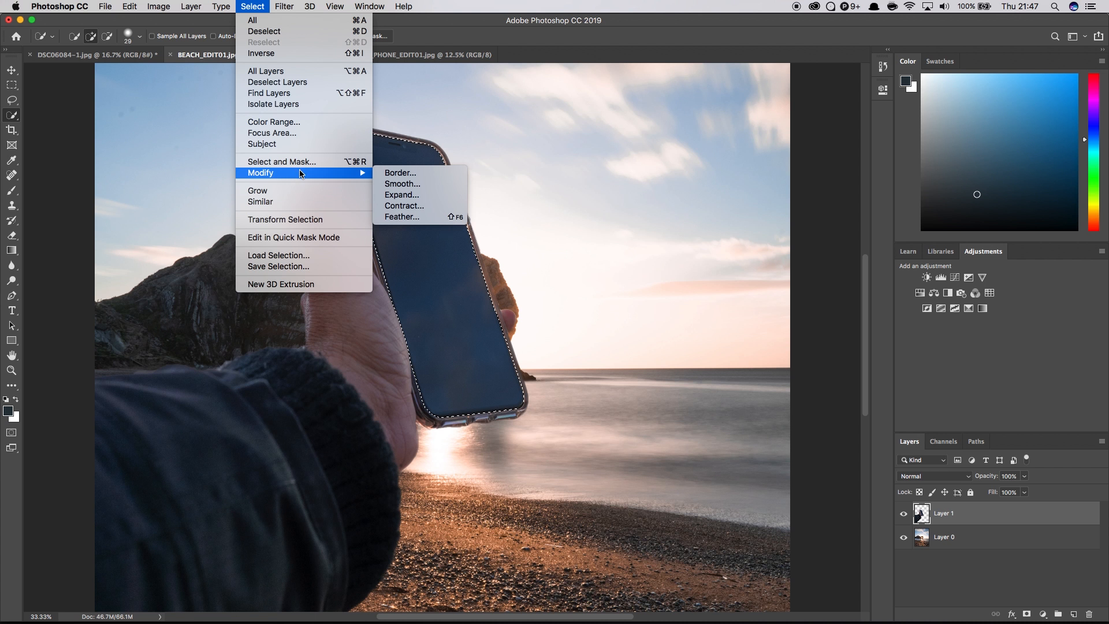
{"action": "left_click", "coordinate": [439, 216]}
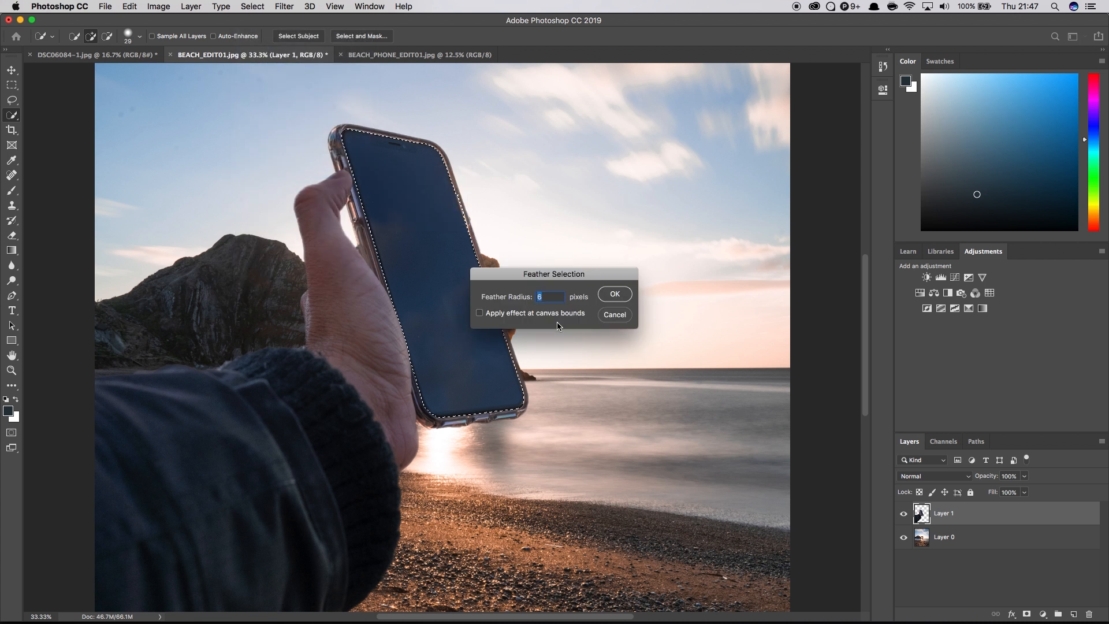
{"action": "type", "text": "2"}
{"action": "key", "text": "Return"}
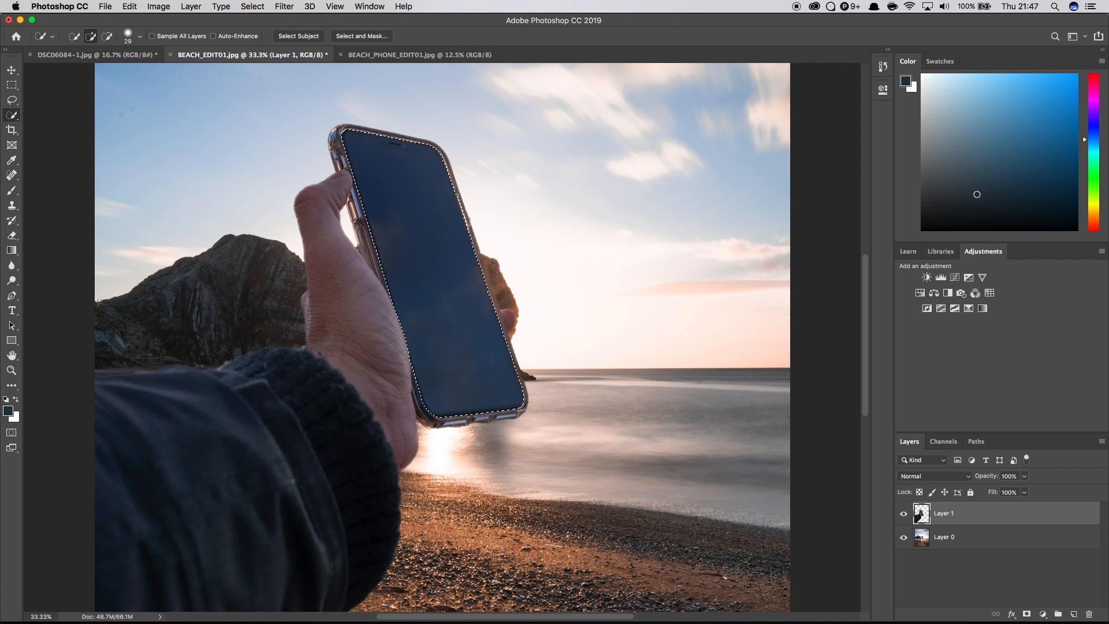
Delete the feathered display area from Layer 1 and clear the selection
{"action": "key", "text": "Delete"}
{"action": "key", "text": "ctrl+d"}
{"action": "key", "text": "v"}
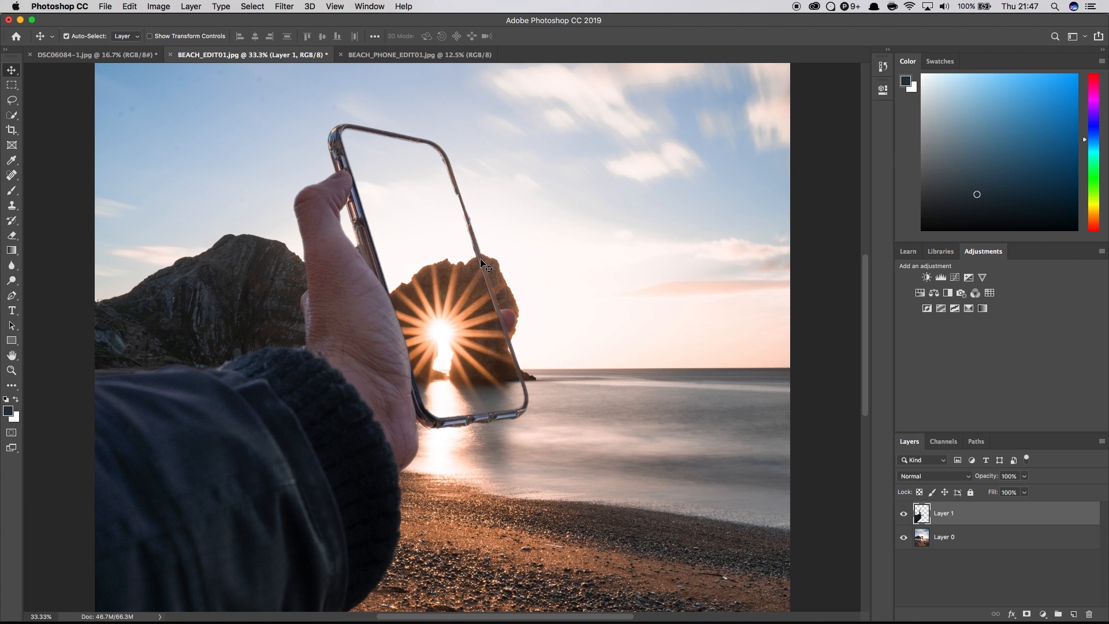
Move the hand and phone on Layer 1 slightly to the right so the display frames the sunburst
{"action": "key", "text": "super+minus"}
{"action": "key", "text": "super+minus"}
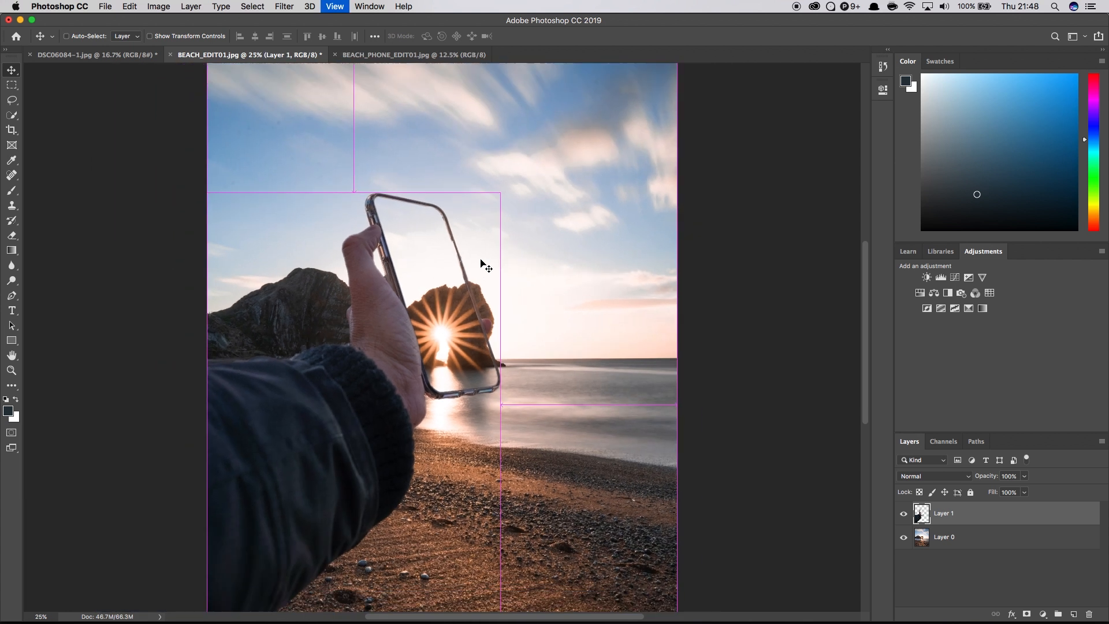
{"action": "left_click_drag", "start_coordinate": [407, 345], "coordinate": [406, 372]}
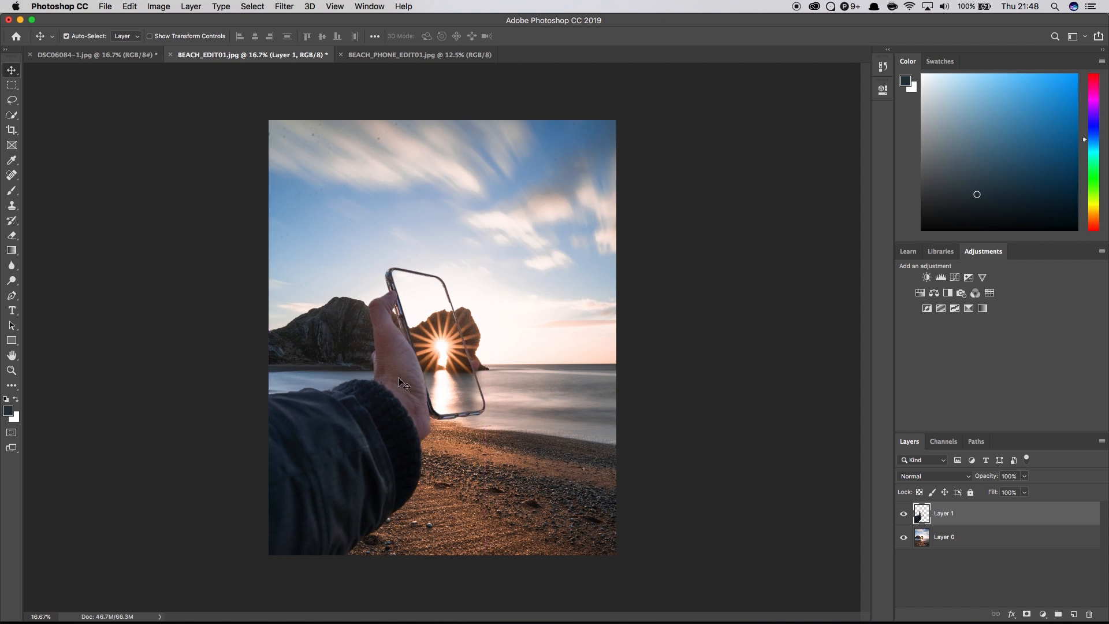
{"action": "key", "text": "m"}
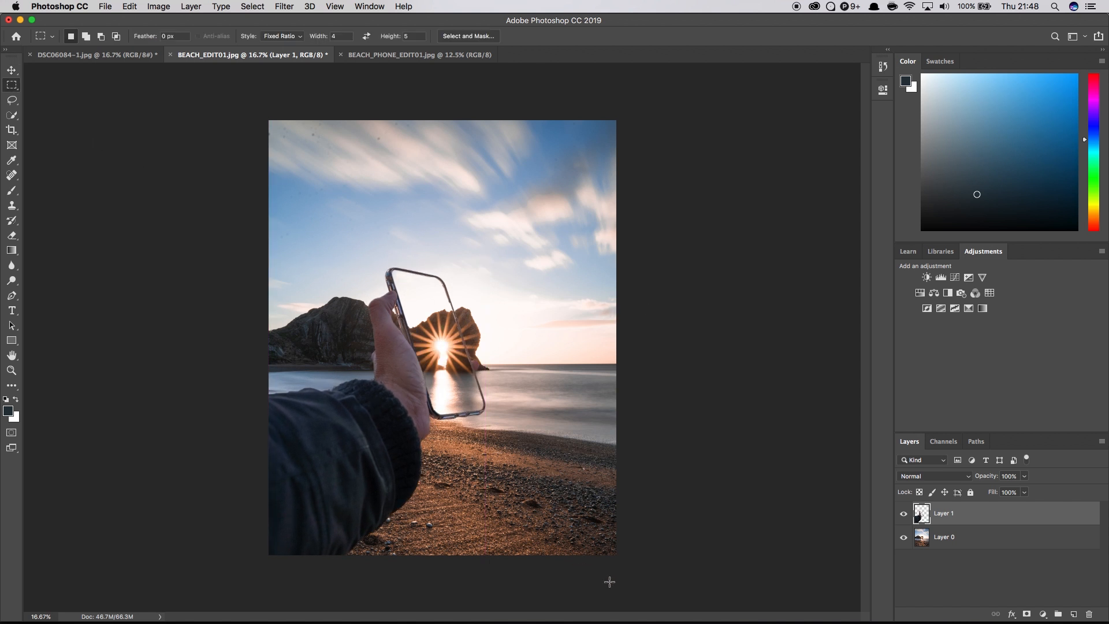
{"action": "key", "text": "v"}
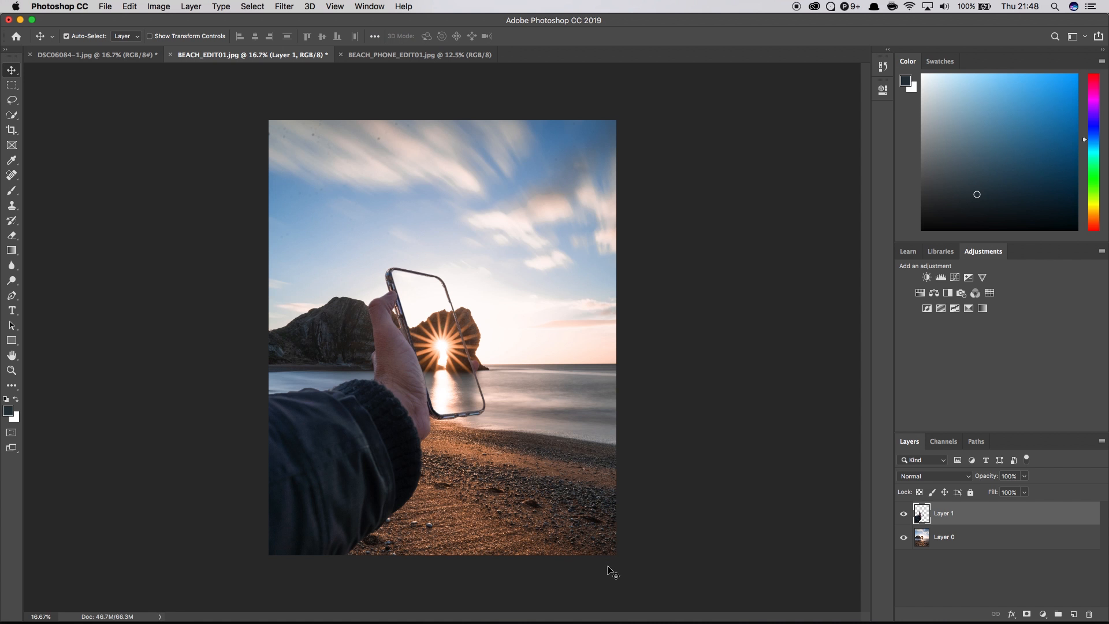
{"action": "left_click_drag", "start_coordinate": [316, 481], "coordinate": [320, 481]}
{"action": "key", "text": "Right"}
{"action": "key", "text": "Right"}
{"action": "key", "text": "Right"}
{"action": "key", "text": "Right"}
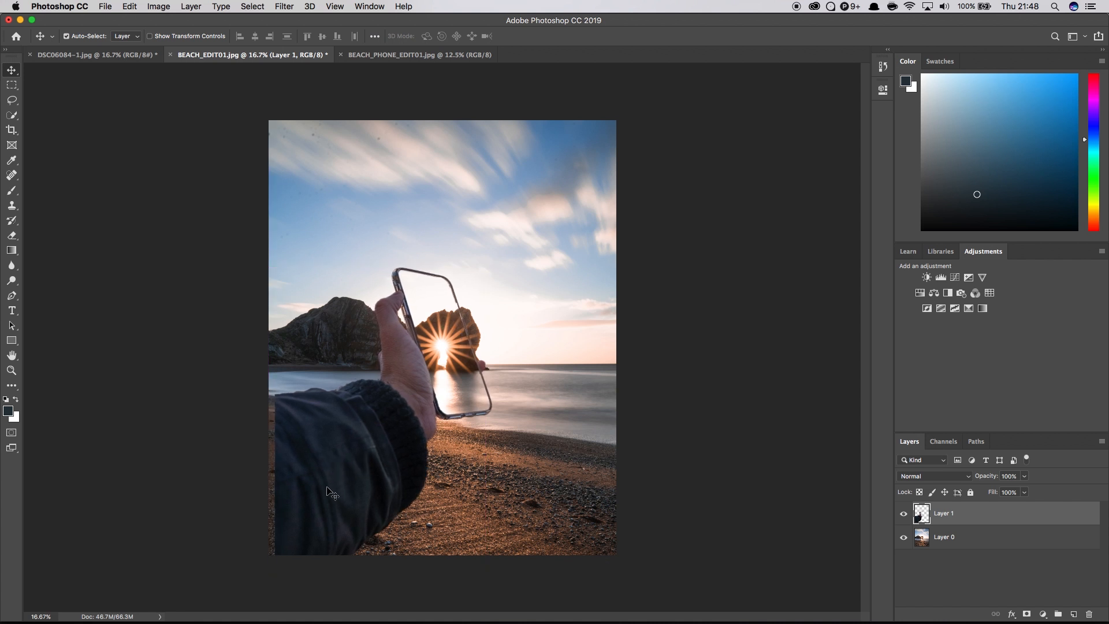
Crop the image to a 4:5 marquee that excludes the gap beside the sleeve, and clear the selection
{"action": "left_click", "coordinate": [12, 87]}
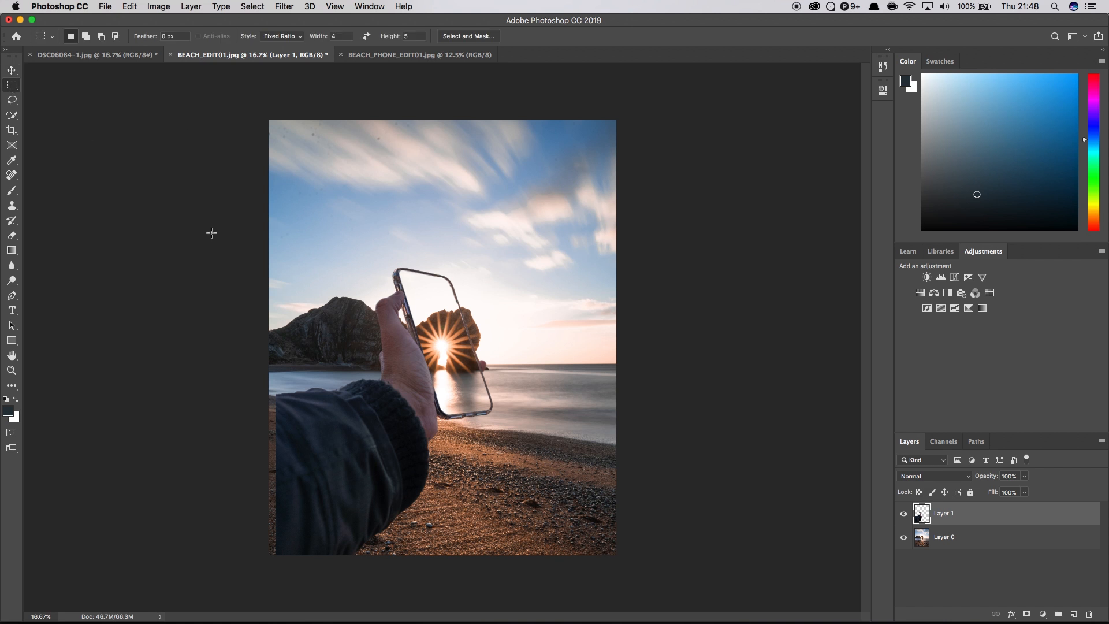
{"action": "left_click_drag", "start_coordinate": [601, 554], "coordinate": [176, 148]}
{"action": "left_click", "coordinate": [158, 6]}
{"action": "left_click", "coordinate": [179, 130]}
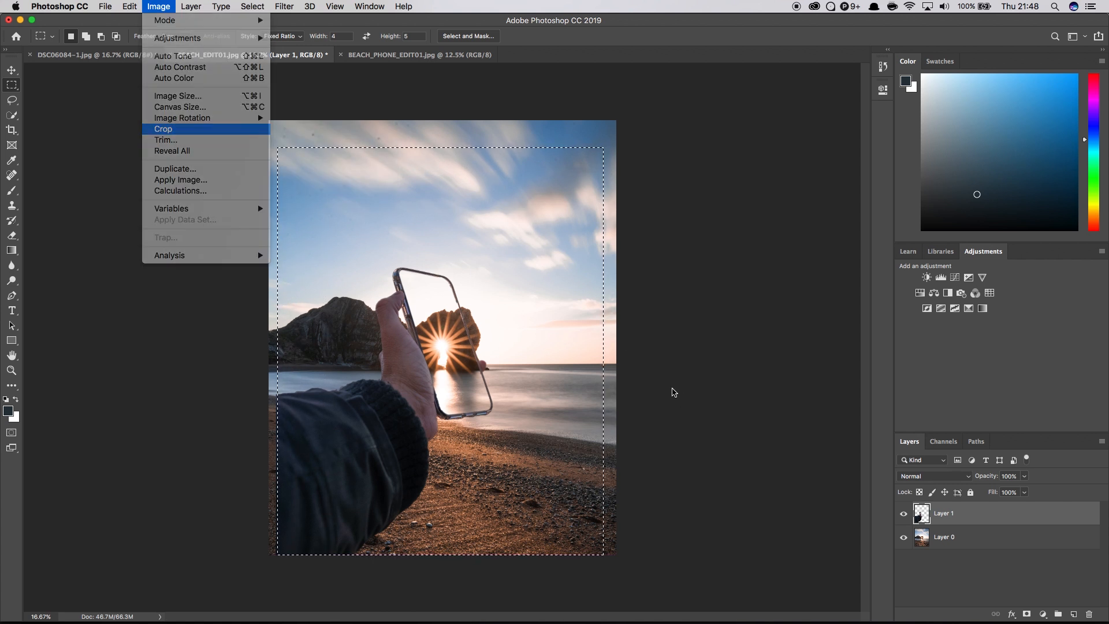
{"action": "key", "text": "super+d"}
Examine the phone frame's cut-out edges close up, from the upper rim to the lower corner beside the palm
{"action": "key", "text": "super+equal"}
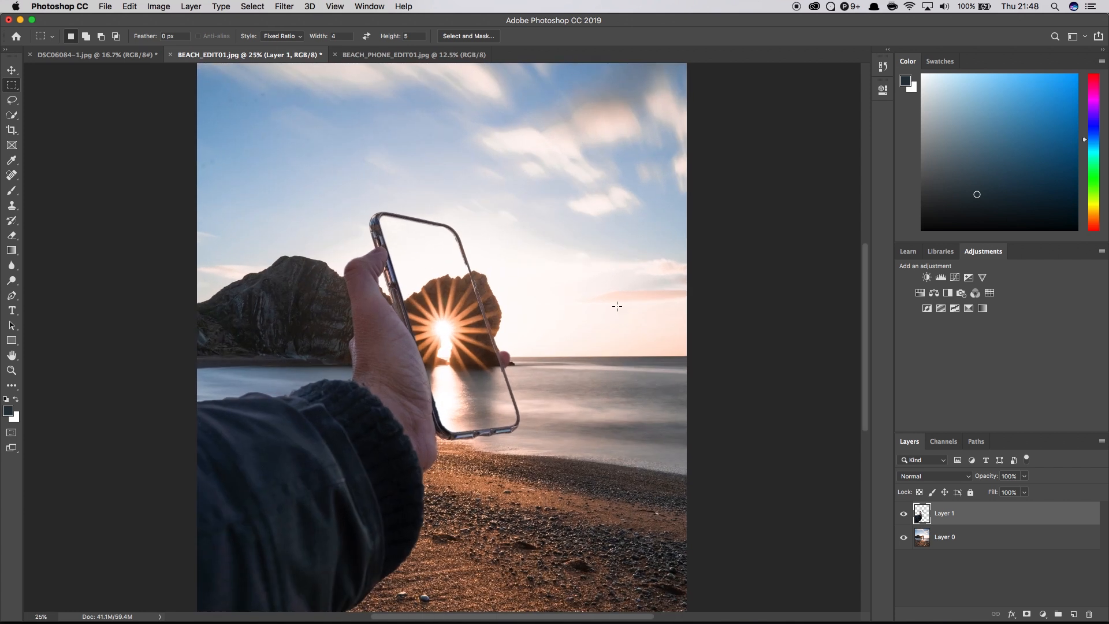
{"action": "key", "text": "super+equal"}
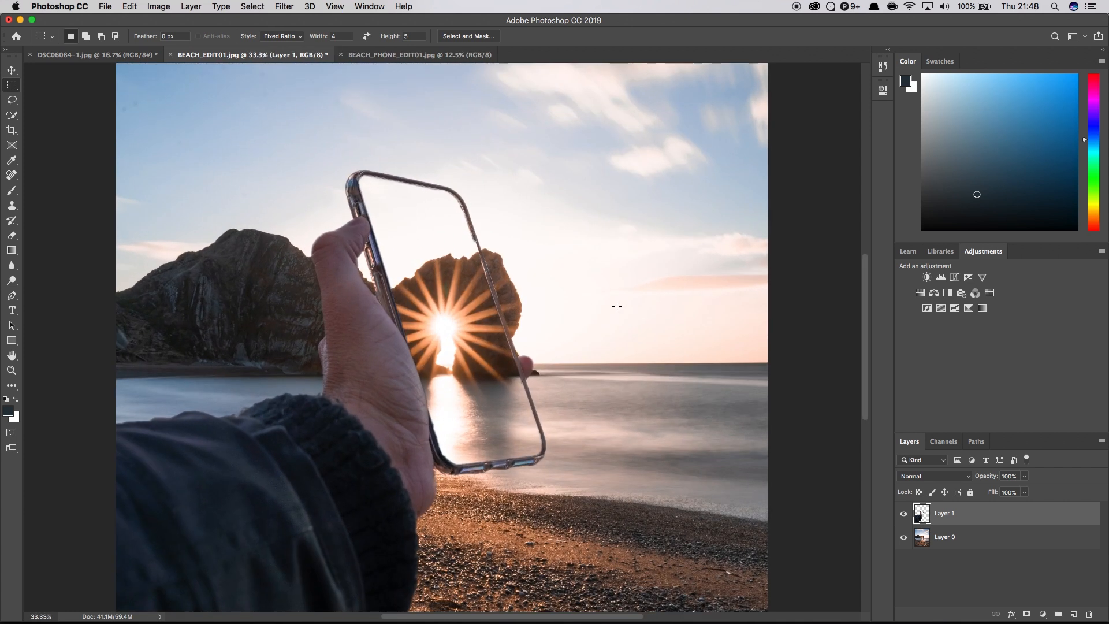
{"action": "key", "text": "super+equal"}
{"action": "key", "text": "super+equal"}
{"action": "key", "text": "super+equal"}
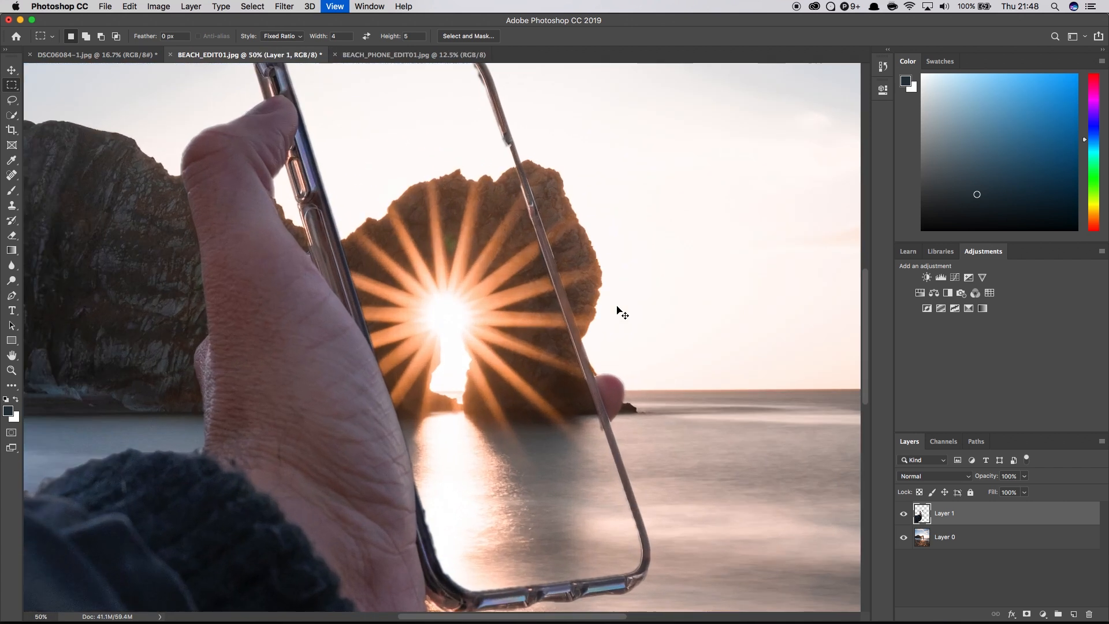
{"action": "scroll", "coordinate": [618, 309], "scroll_direction": "up", "scroll_amount": 5}
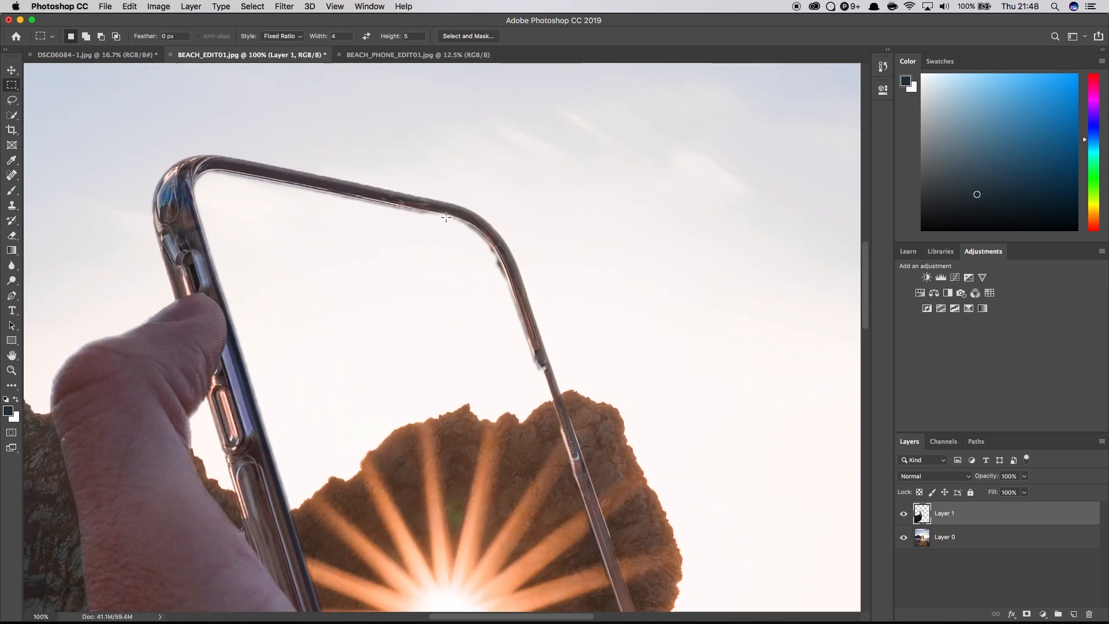
{"action": "left_click", "coordinate": [18, 238]}
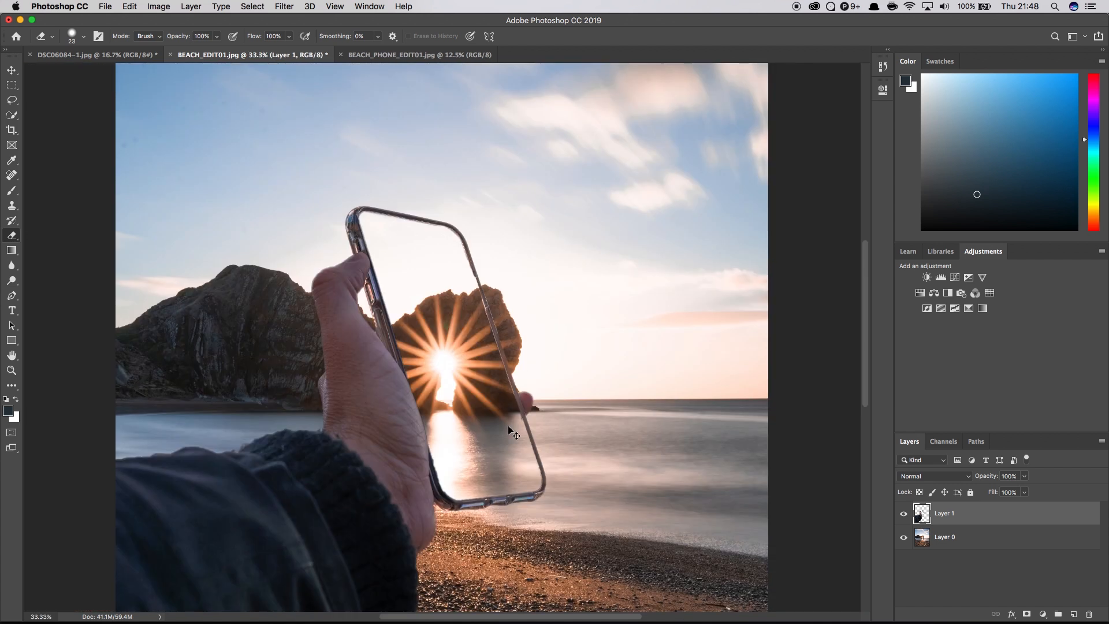
{"action": "key", "text": "super+1"}
{"action": "scroll", "coordinate": [507, 420], "scroll_direction": "down", "scroll_amount": 8}
{"action": "scroll", "coordinate": [506, 418], "scroll_direction": "up", "scroll_amount": 2}
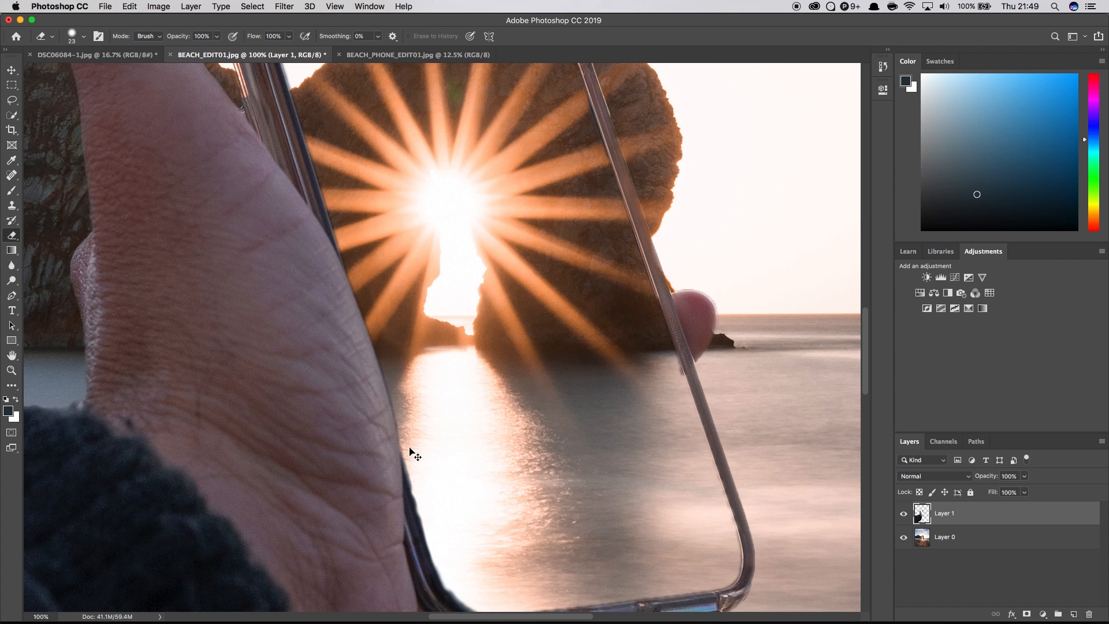
{"action": "key", "text": "super+minus"}
{"action": "key", "text": "super+minus"}
{"action": "key", "text": "super+minus"}
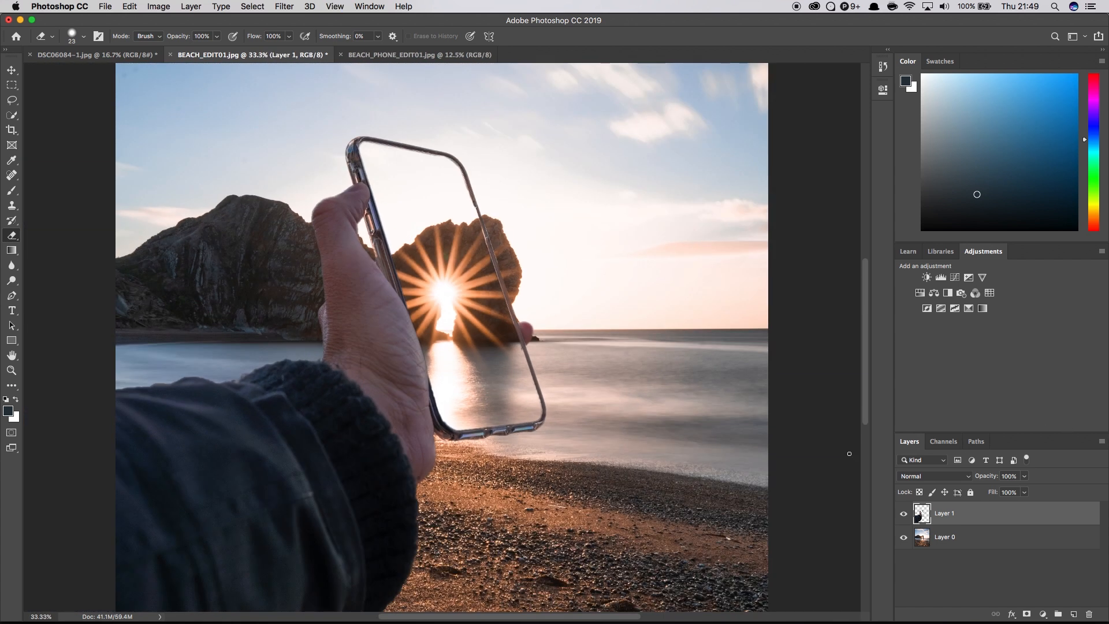
Set up the Eraser brush with a size of 43 px and 92% hardness for removing the frame over the rock arch
{"action": "key", "text": "super+plus"}
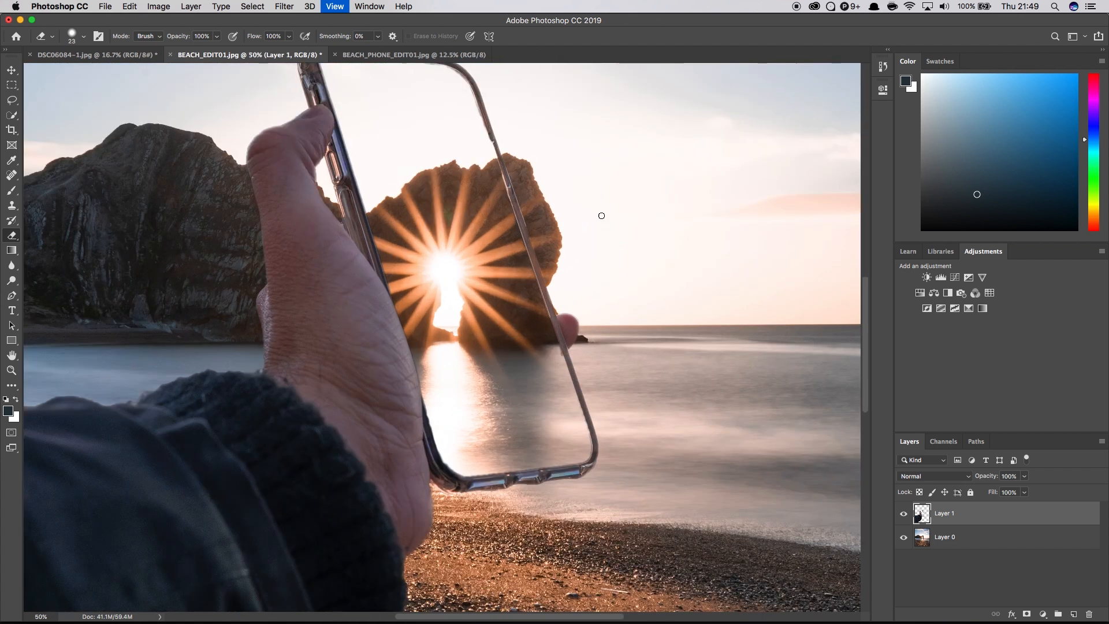
{"action": "scroll", "coordinate": [492, 293], "scroll_direction": "up", "scroll_amount": 3}
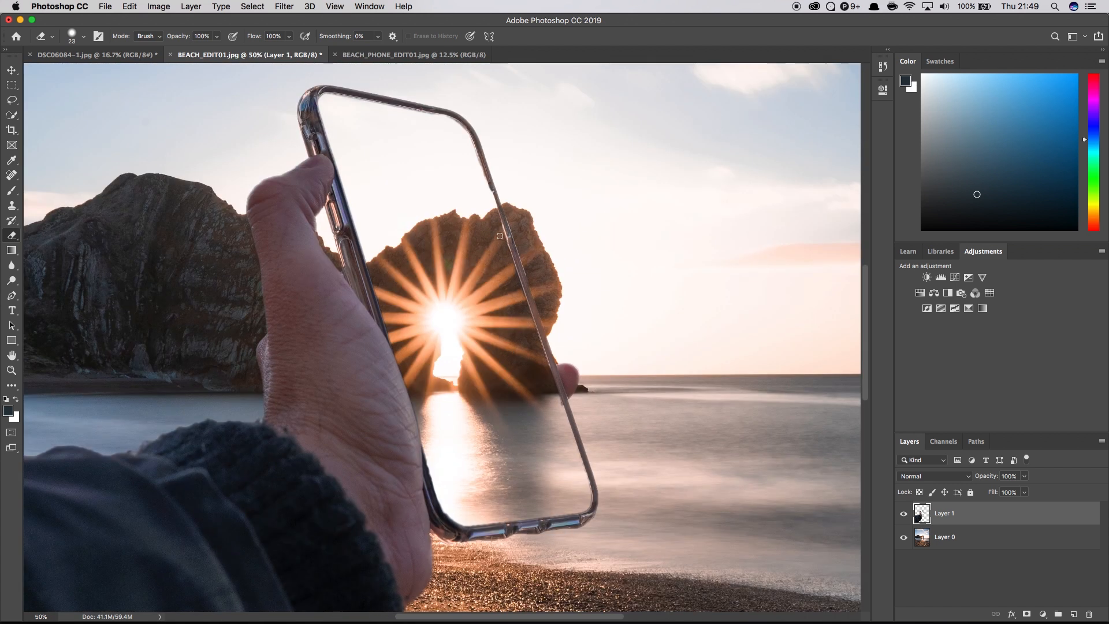
{"action": "key", "text": "super+plus"}
{"action": "scroll", "coordinate": [593, 254], "scroll_direction": "up", "scroll_amount": 3}
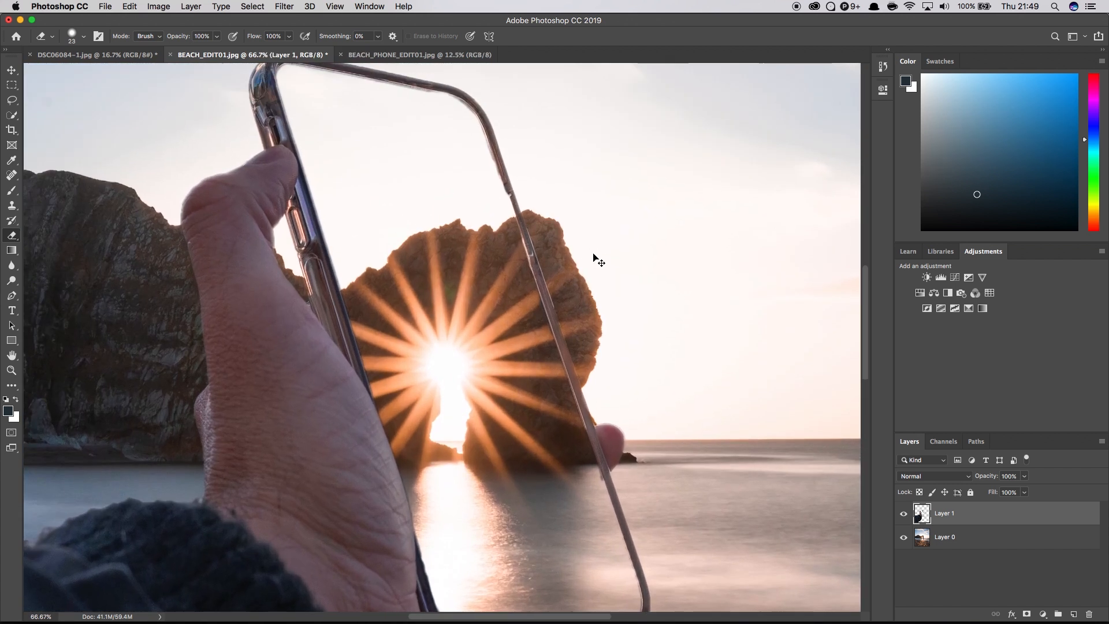
{"action": "key", "text": "super+plus"}
{"action": "left_click", "coordinate": [84, 36]}
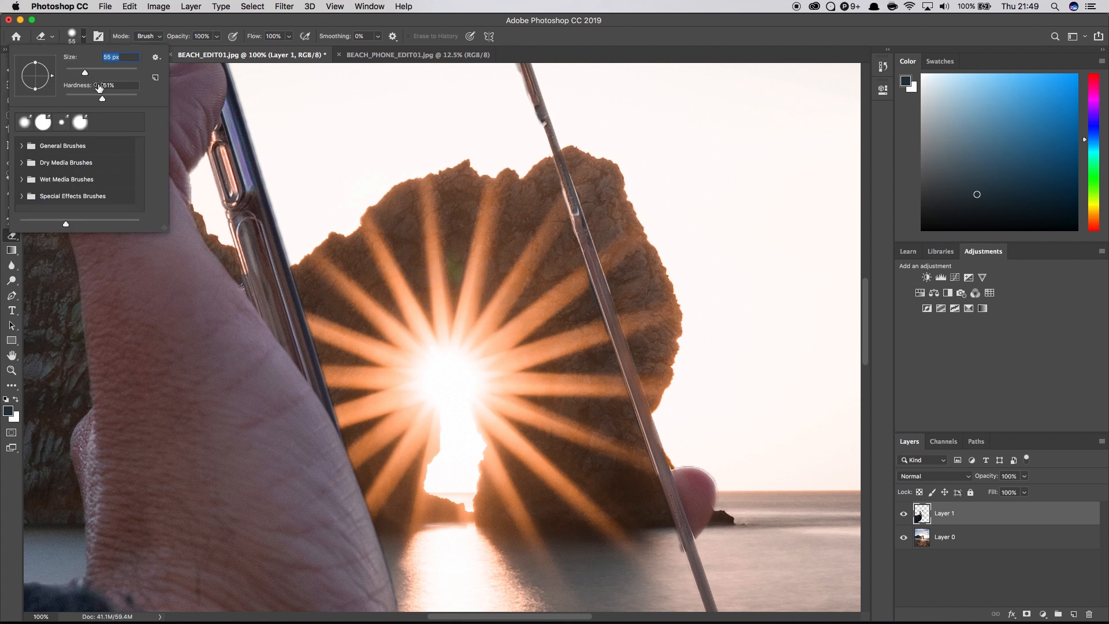
{"action": "left_click", "coordinate": [84, 38]}
{"action": "left_click", "coordinate": [84, 36]}
{"action": "left_click", "coordinate": [84, 41]}
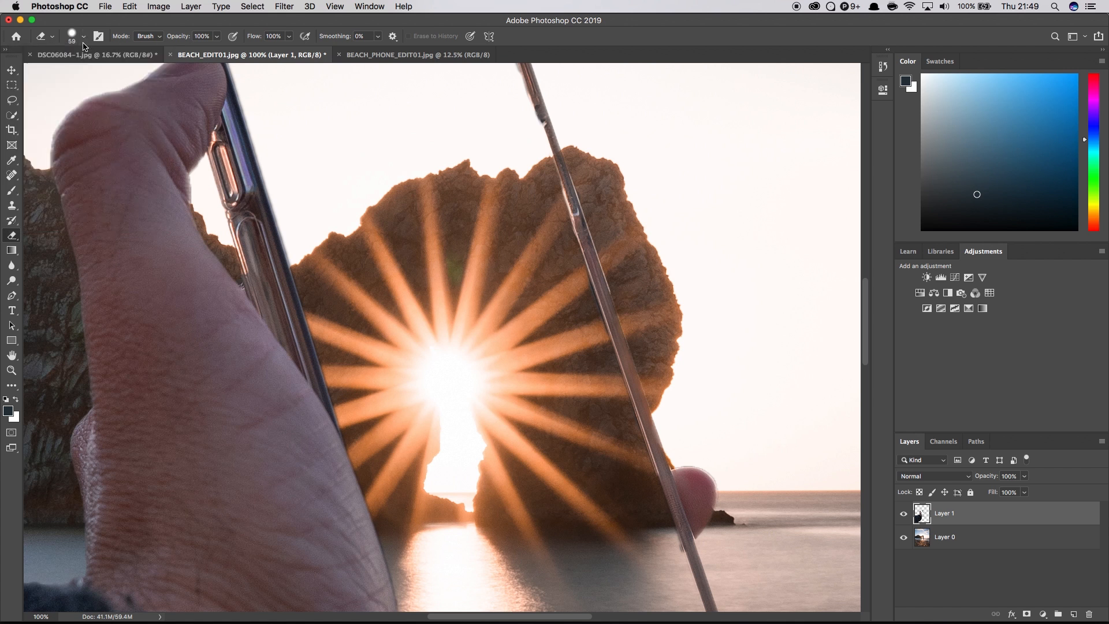
{"action": "key", "text": "super+equal"}
{"action": "left_click_drag", "start_coordinate": [550, 210], "coordinate": [502, 226]}
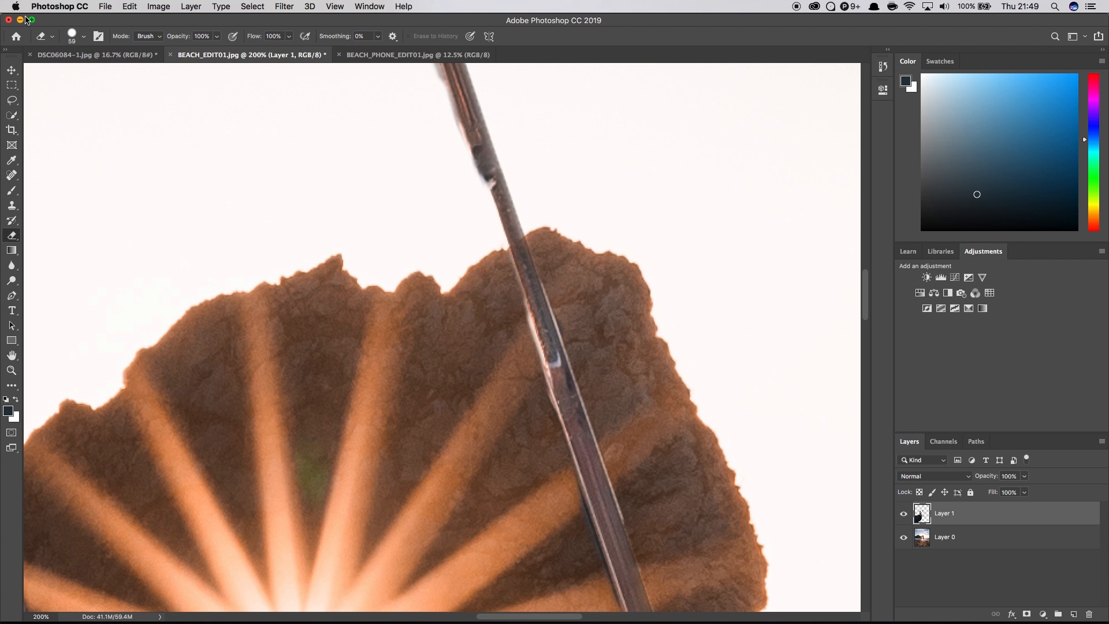
{"action": "left_click", "coordinate": [84, 39]}
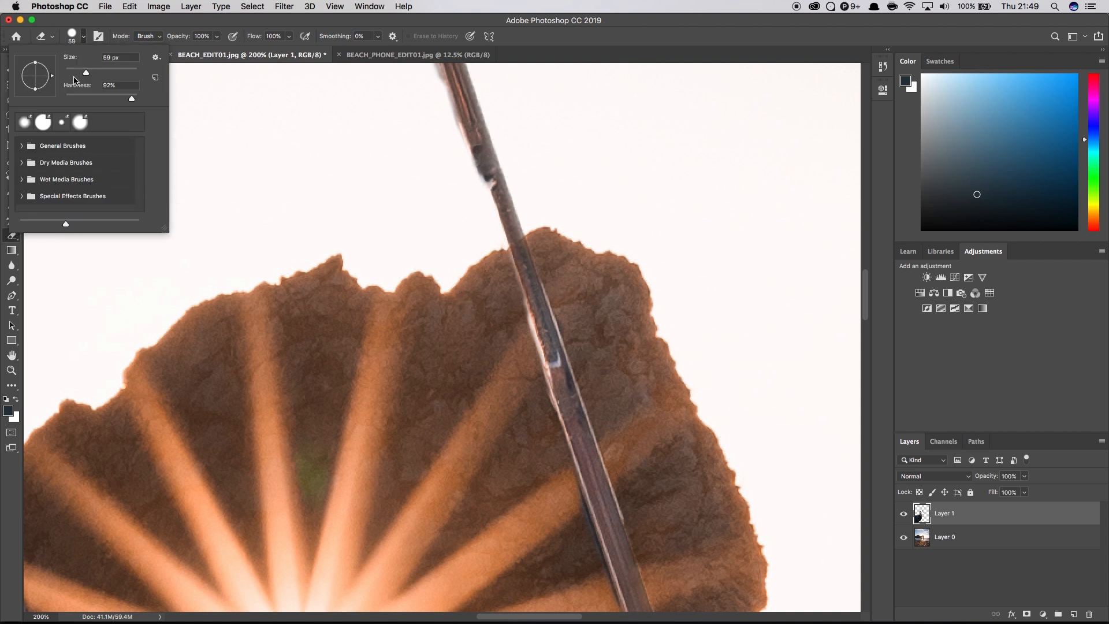
Erase the phone frame on Layer 1 where it crosses the upper and middle parts of the rock arch
{"action": "left_click", "coordinate": [528, 266]}
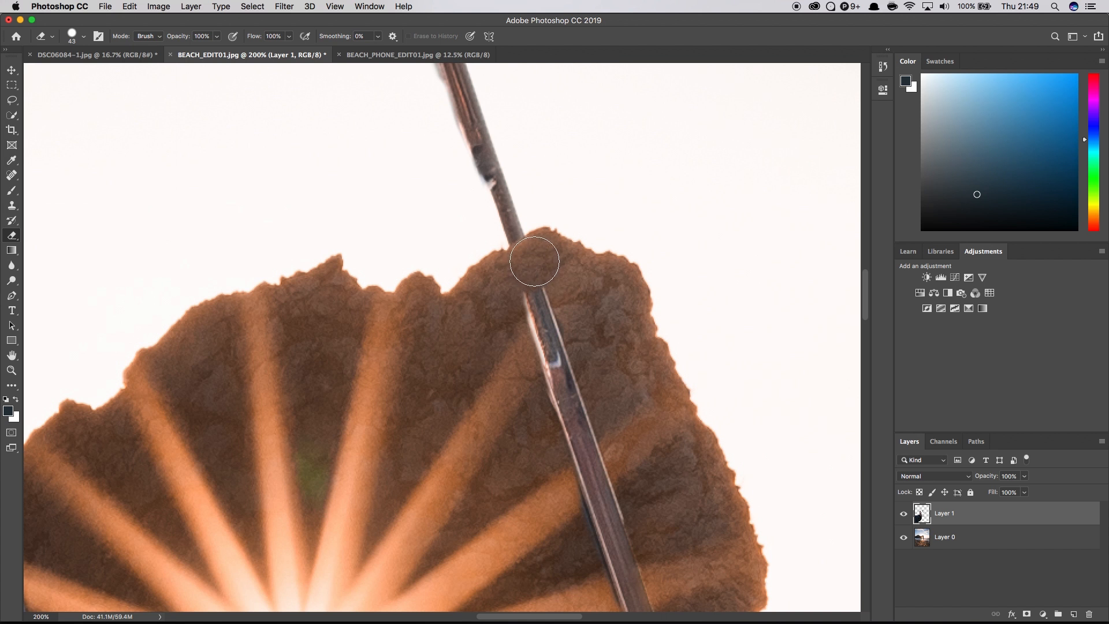
{"action": "scroll", "coordinate": [507, 280], "scroll_direction": "down", "scroll_amount": 1}
{"action": "left_click_drag", "start_coordinate": [532, 260], "coordinate": [577, 383]}
{"action": "scroll", "coordinate": [577, 383], "scroll_direction": "down", "scroll_amount": 5}
{"action": "left_click_drag", "start_coordinate": [592, 277], "coordinate": [621, 384]}
{"action": "left_click_drag", "start_coordinate": [568, 260], "coordinate": [624, 389]}
{"action": "scroll", "coordinate": [629, 347], "scroll_direction": "down", "scroll_amount": 3}
{"action": "left_click_drag", "start_coordinate": [636, 304], "coordinate": [659, 421]}
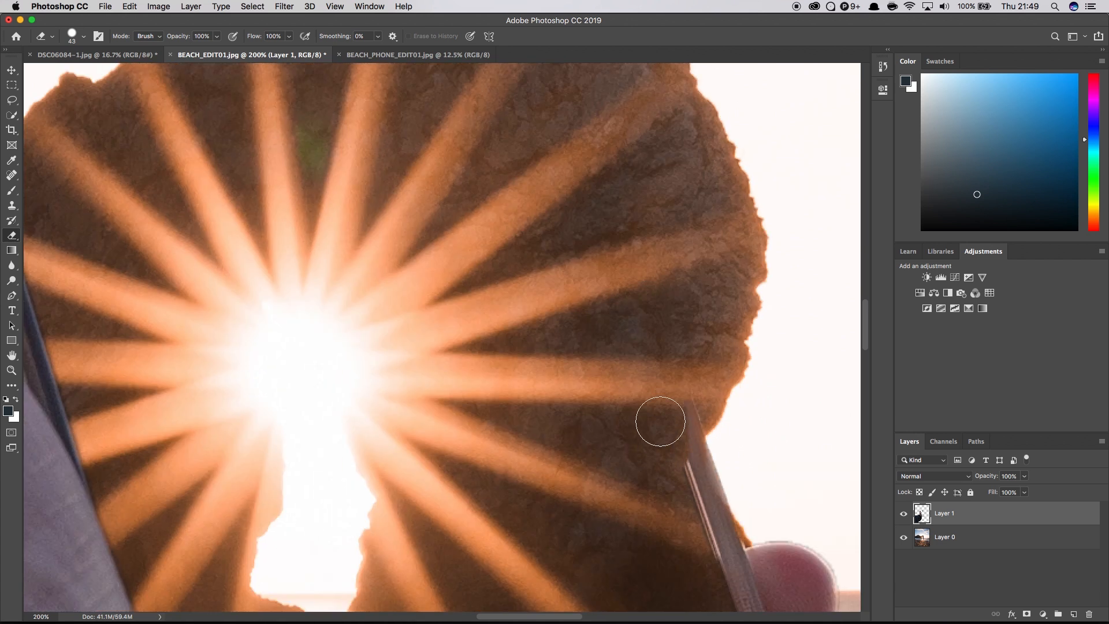
Erase the leftover frame strip along the arch's lower outer edge, down to the fingertip
{"action": "scroll", "coordinate": [655, 404], "scroll_direction": "down", "scroll_amount": 2}
{"action": "scroll", "coordinate": [648, 385], "scroll_direction": "down", "scroll_amount": 2}
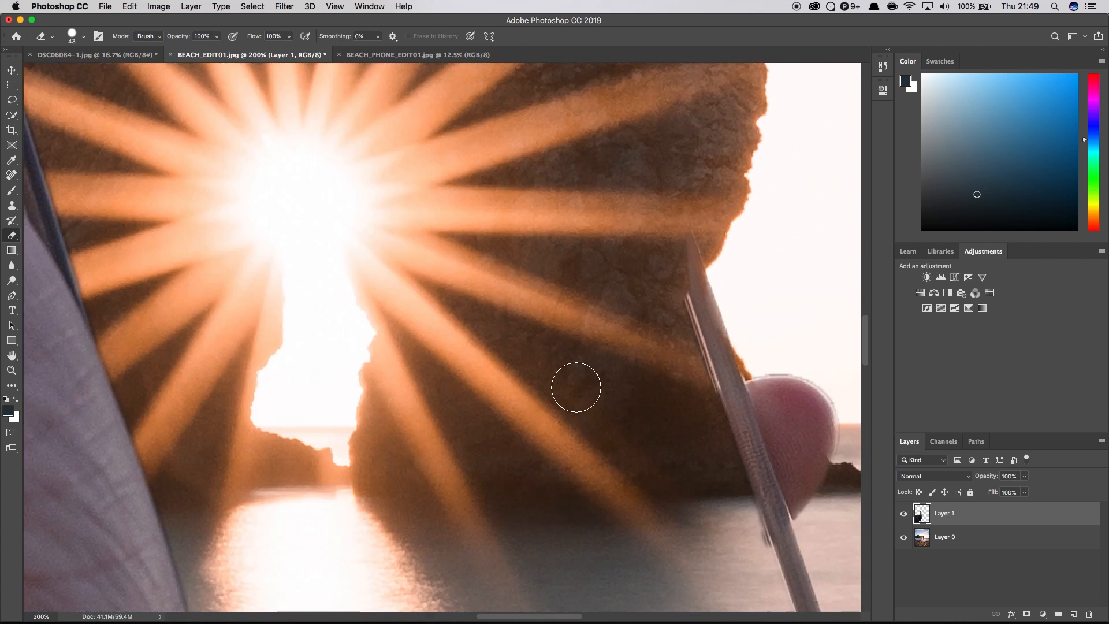
{"action": "key", "text": "space"}
{"action": "left_click_drag", "start_coordinate": [582, 392], "coordinate": [396, 302]}
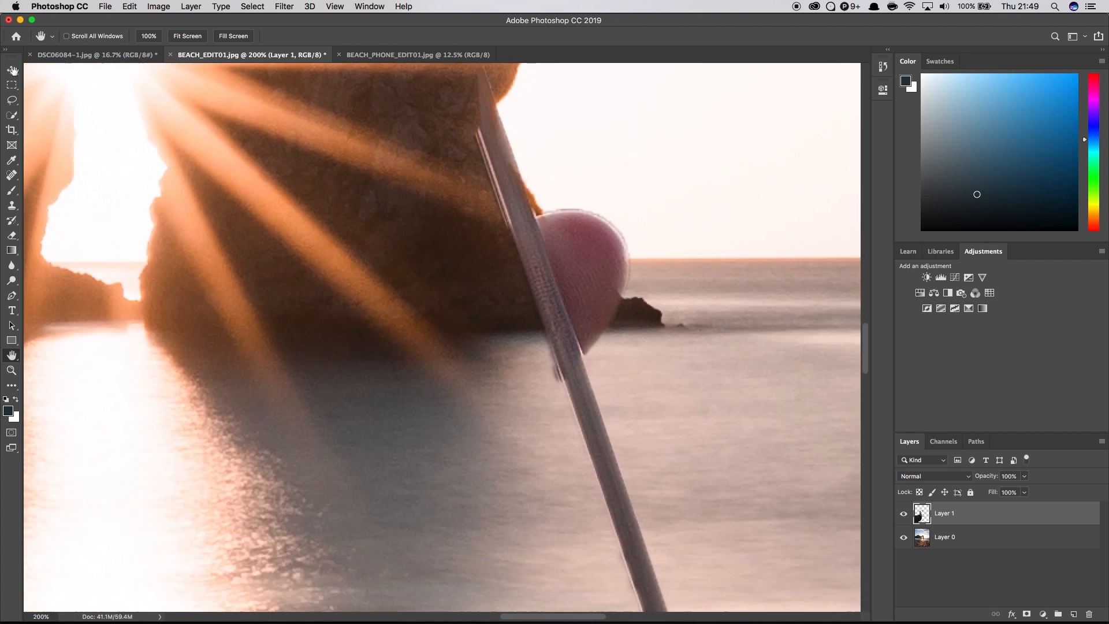
{"action": "left_click", "coordinate": [14, 79]}
{"action": "left_click", "coordinate": [11, 235]}
{"action": "mouse_move", "coordinate": [529, 202]}
{"action": "left_mouse_down"}
{"action": "mouse_move", "coordinate": [509, 176]}
{"action": "mouse_move", "coordinate": [517, 187]}
{"action": "mouse_move", "coordinate": [484, 87]}
{"action": "mouse_move", "coordinate": [503, 121]}
{"action": "left_mouse_up"}
{"action": "scroll", "coordinate": [507, 129], "scroll_direction": "up", "scroll_amount": 4}
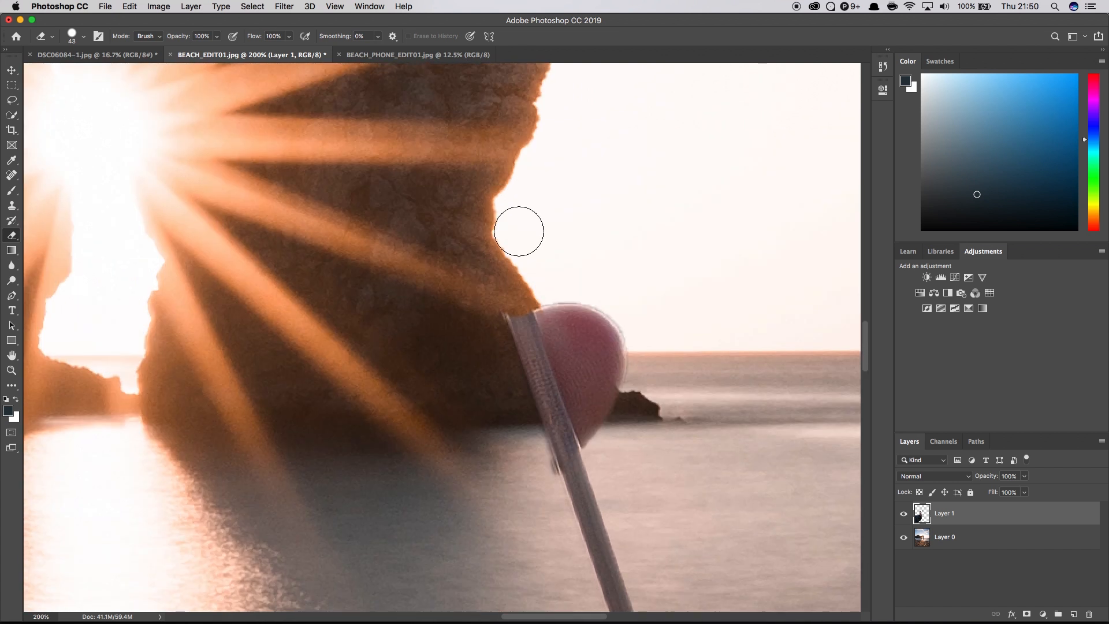
{"action": "left_click_drag", "start_coordinate": [534, 303], "coordinate": [502, 306]}
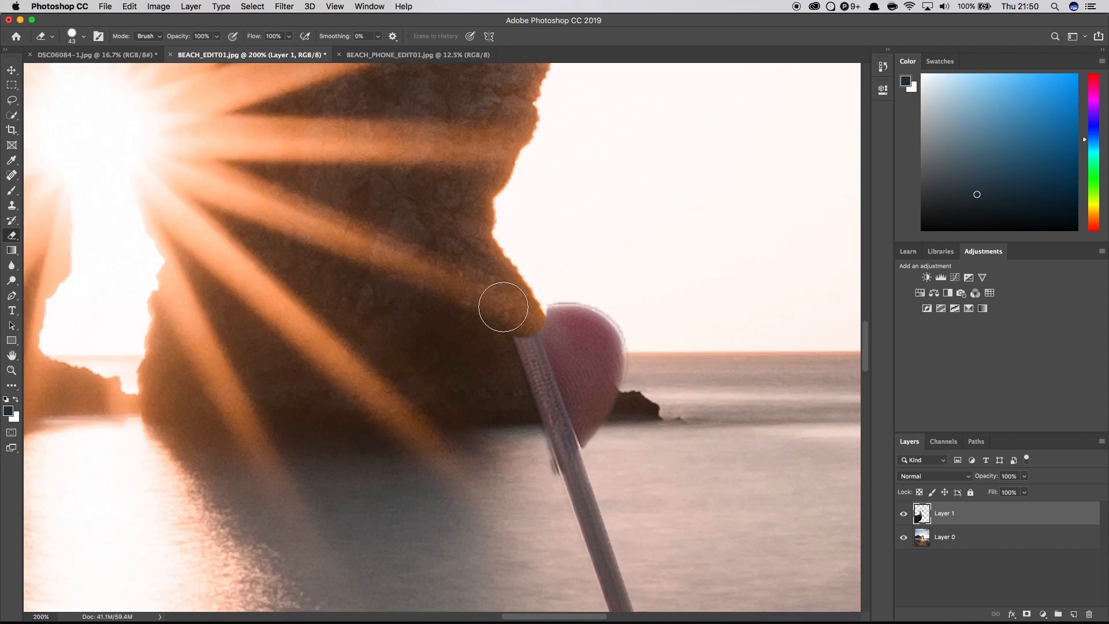
Erase the fingertip and the frame beside it down to the waterline so the rock base overlaps the phone
{"action": "mouse_move", "coordinate": [603, 431]}
{"action": "left_mouse_down"}
{"action": "mouse_move", "coordinate": [607, 441]}
{"action": "mouse_move", "coordinate": [540, 475]}
{"action": "left_mouse_up"}
{"action": "mouse_move", "coordinate": [595, 434]}
{"action": "left_mouse_down"}
{"action": "mouse_move", "coordinate": [543, 397]}
{"action": "mouse_move", "coordinate": [571, 397]}
{"action": "mouse_move", "coordinate": [541, 399]}
{"action": "mouse_move", "coordinate": [520, 344]}
{"action": "mouse_move", "coordinate": [577, 307]}
{"action": "mouse_move", "coordinate": [572, 332]}
{"action": "mouse_move", "coordinate": [607, 329]}
{"action": "left_mouse_up"}
{"action": "key", "text": "super+minus"}
{"action": "key", "text": "super+minus"}
{"action": "key", "text": "super+minus"}
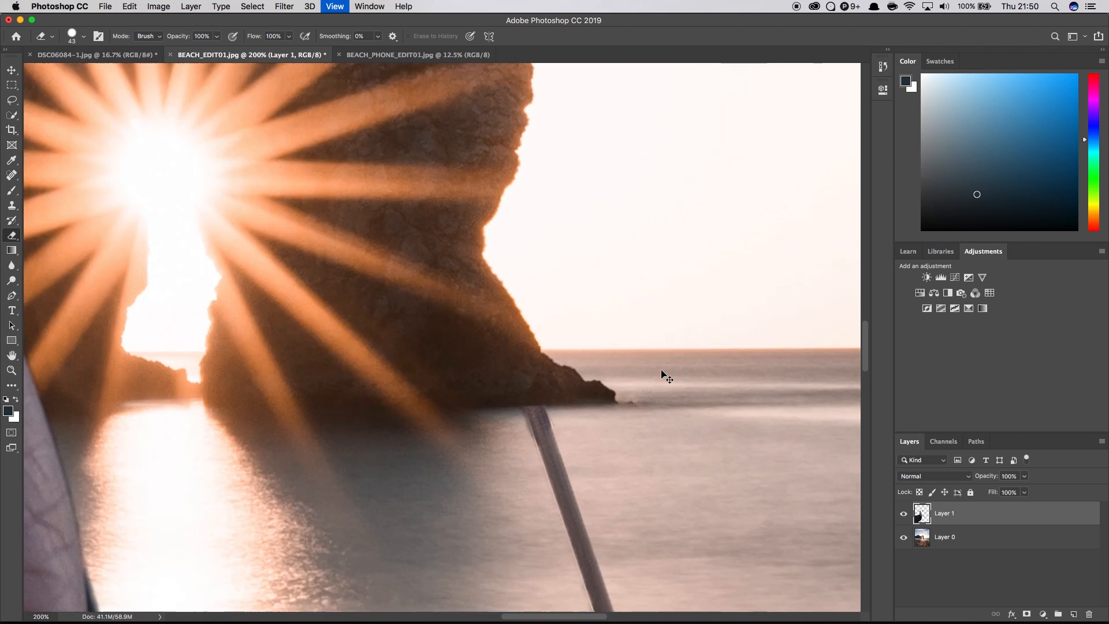
{"action": "key", "text": "super+minus"}
{"action": "key", "text": "super+minus"}
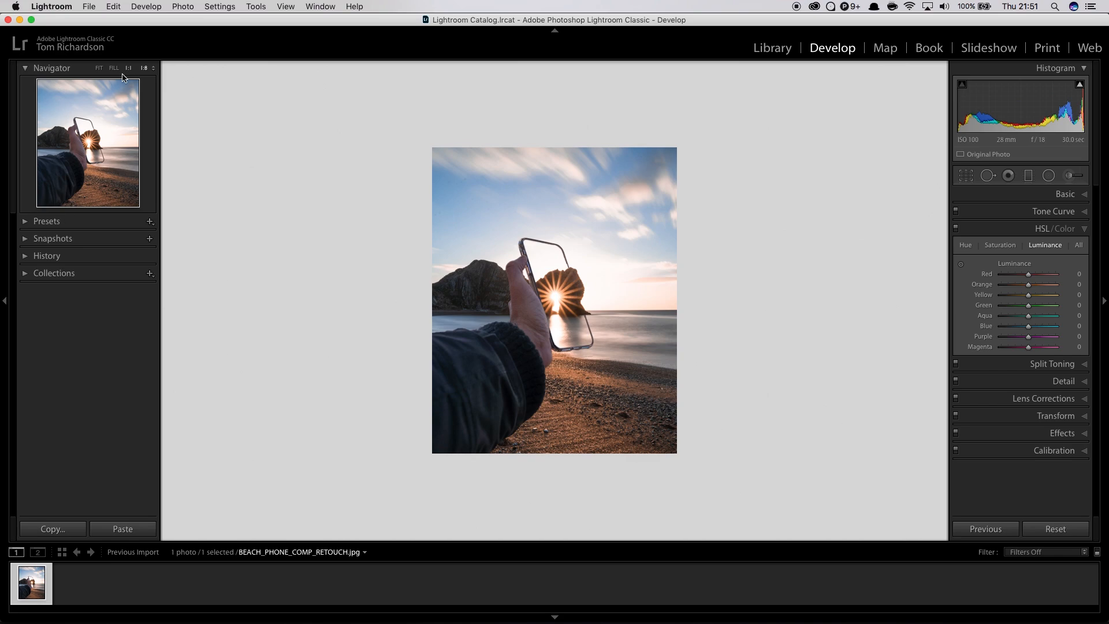
Switch to Lightroom's Develop module and fit the whole BEACH_PHONE_COMP_RETOUCH.jpg photo in view
{"action": "left_click", "coordinate": [99, 68]}
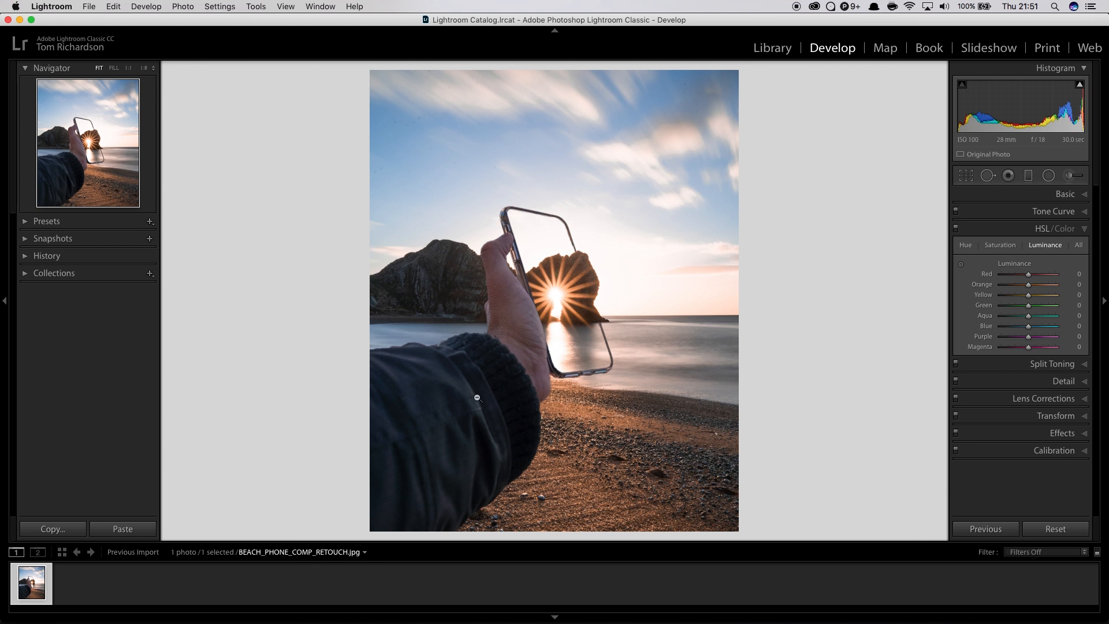
Darken the photo's corners slightly with a small negative post-crop vignette amount
{"action": "left_click", "coordinate": [1068, 436]}
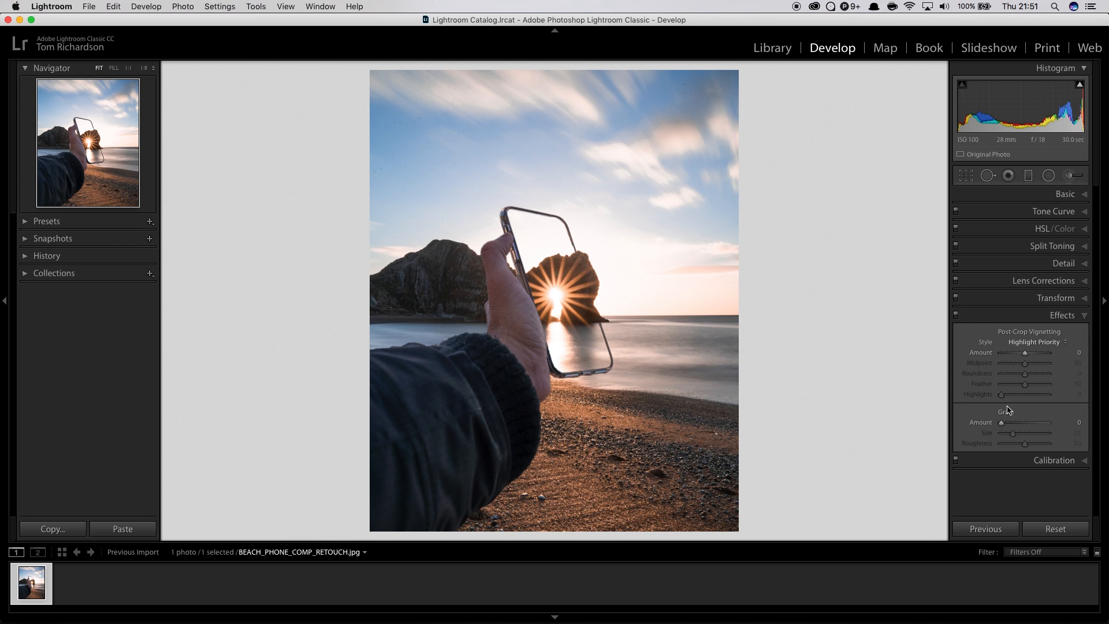
{"action": "left_click_drag", "start_coordinate": [1025, 354], "coordinate": [1021, 355]}
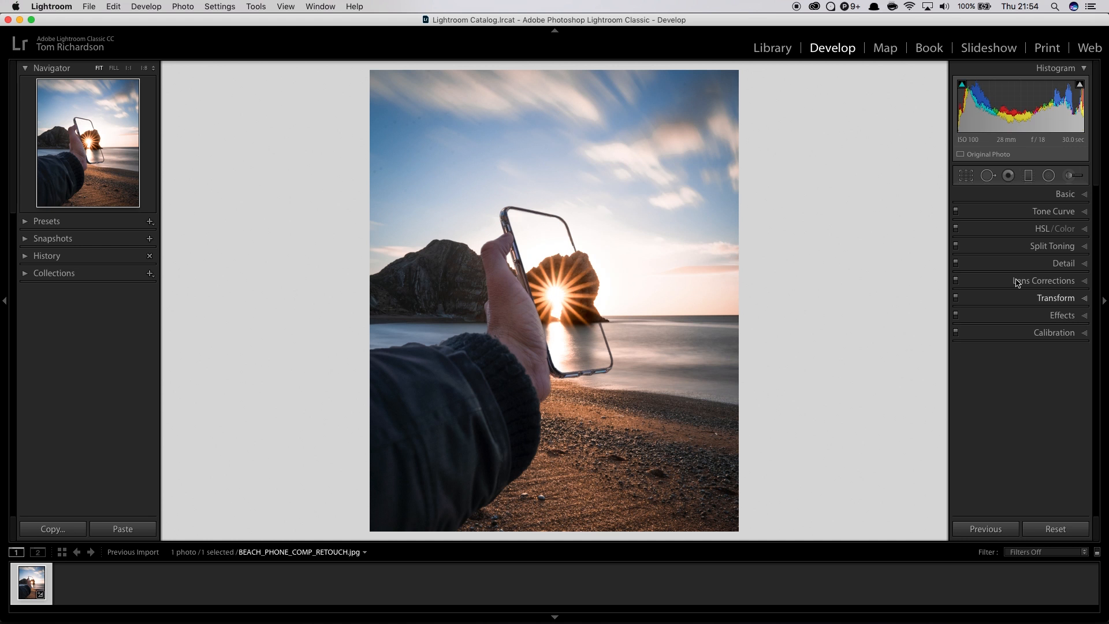
Fine-tune the photo's overall tone with the Basic adjustments
{"action": "left_click", "coordinate": [1065, 194]}
{"action": "left_click_drag", "start_coordinate": [1024, 321], "coordinate": [1031, 347]}
{"action": "left_click", "coordinate": [1052, 444]}
{"action": "left_click_drag", "start_coordinate": [1024, 294], "coordinate": [1025, 302]}
Shift the photo's orange tones in the HSL/Color adjustments to Hue -16 and Saturation -20
{"action": "left_click", "coordinate": [1053, 211]}
{"action": "left_click", "coordinate": [1052, 247]}
{"action": "left_click", "coordinate": [1063, 229]}
{"action": "left_click", "coordinate": [979, 246]}
{"action": "left_click", "coordinate": [985, 245]}
{"action": "left_click_drag", "start_coordinate": [1029, 274], "coordinate": [1025, 275]}
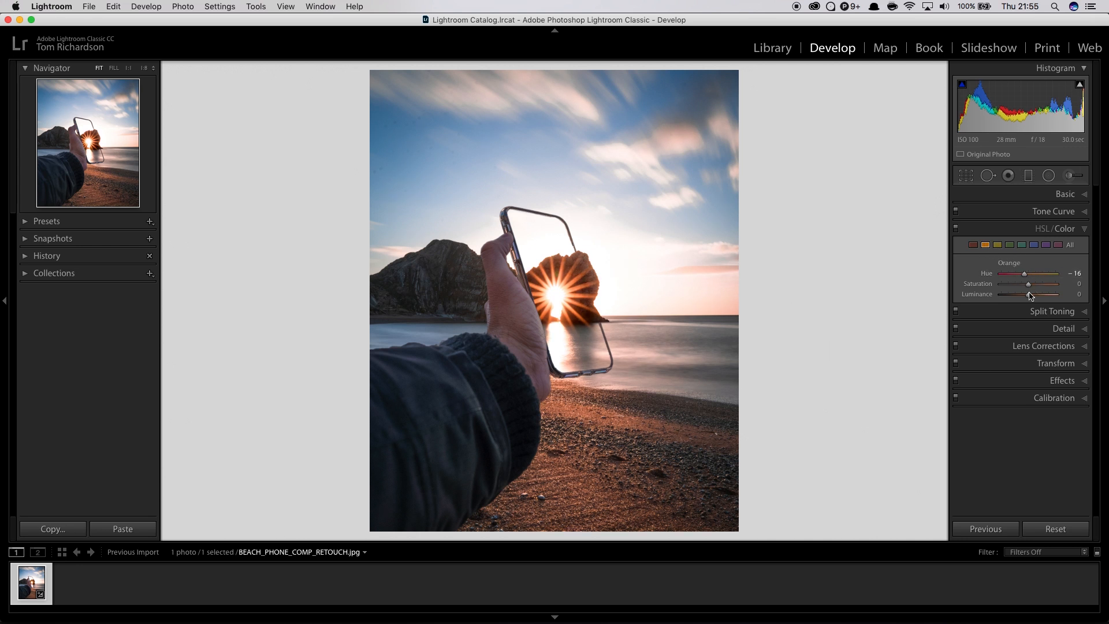
{"action": "left_click_drag", "start_coordinate": [1029, 285], "coordinate": [1025, 289]}
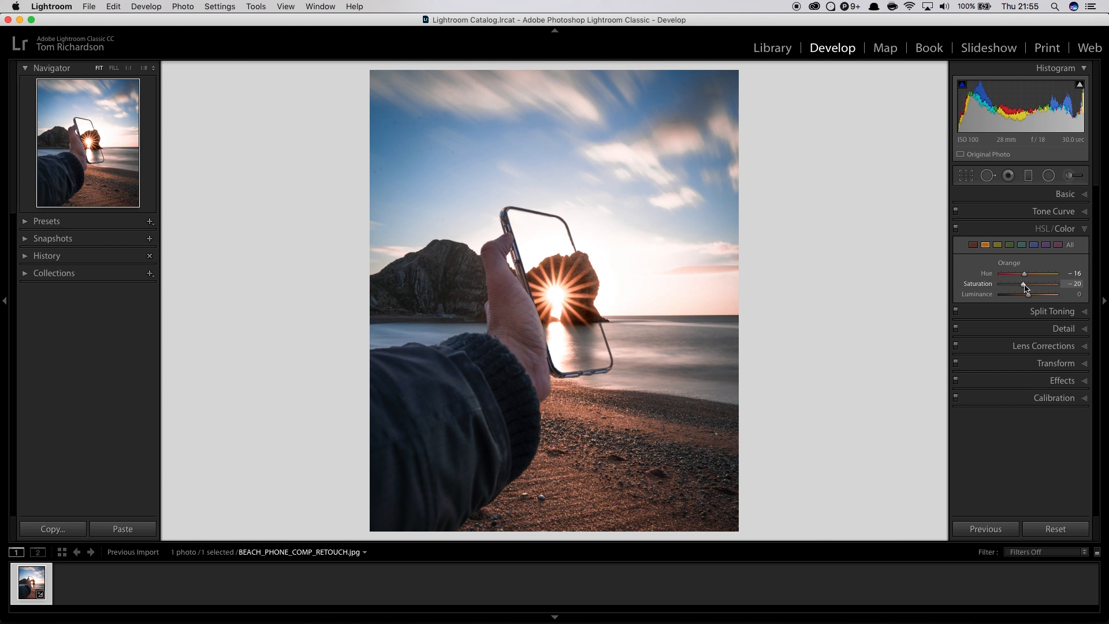
Compare the edited photo with its unedited Before version several times, ending on the edited version
{"action": "key", "text": "backslash"}
{"action": "key", "text": "backslash"}
{"action": "key", "text": "backslash"}
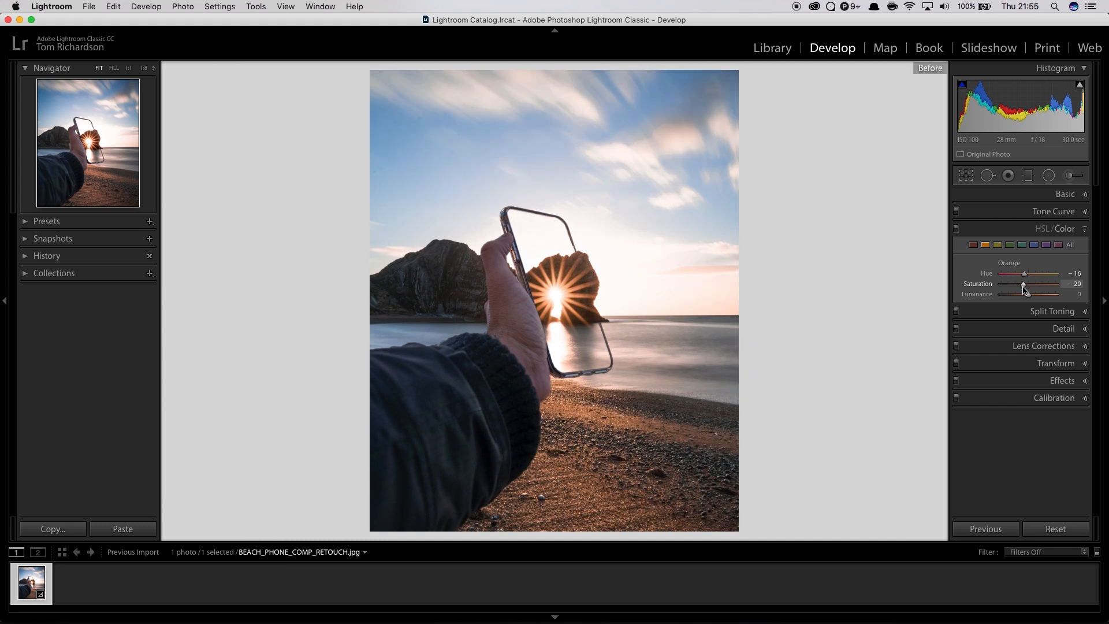
{"action": "key", "text": "backslash"}
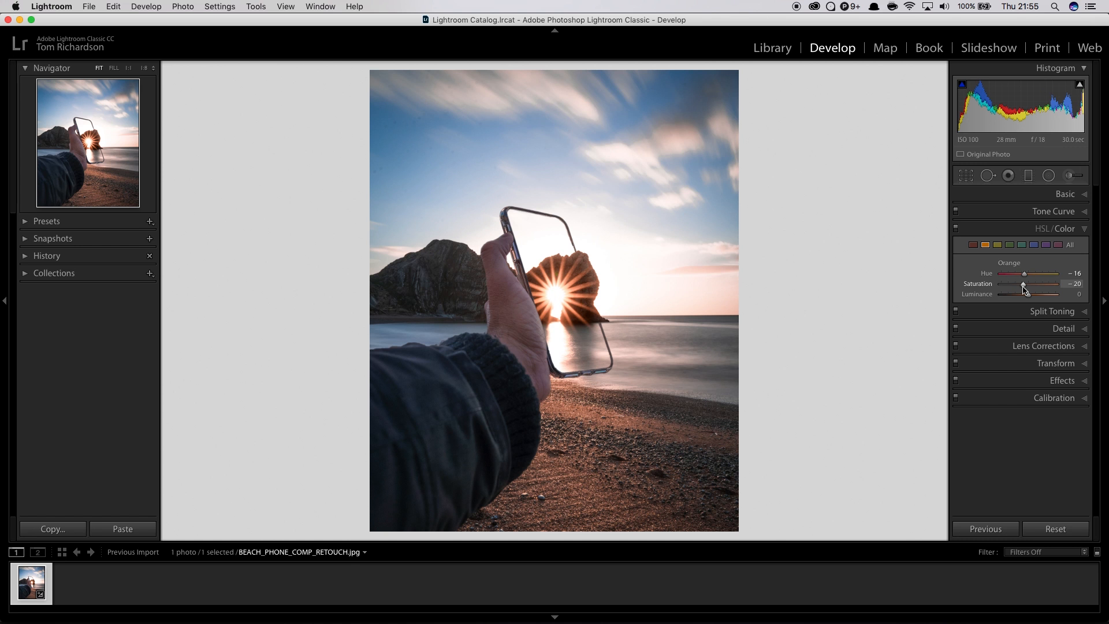
{"action": "key", "text": "backslash"}
{"action": "key", "text": "backslash"}
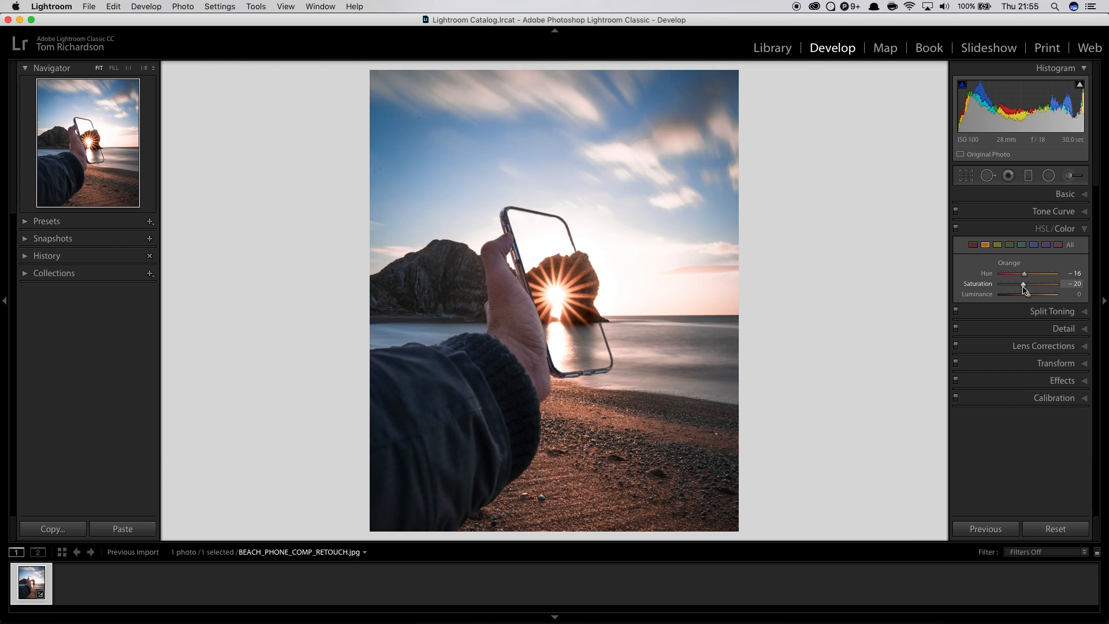